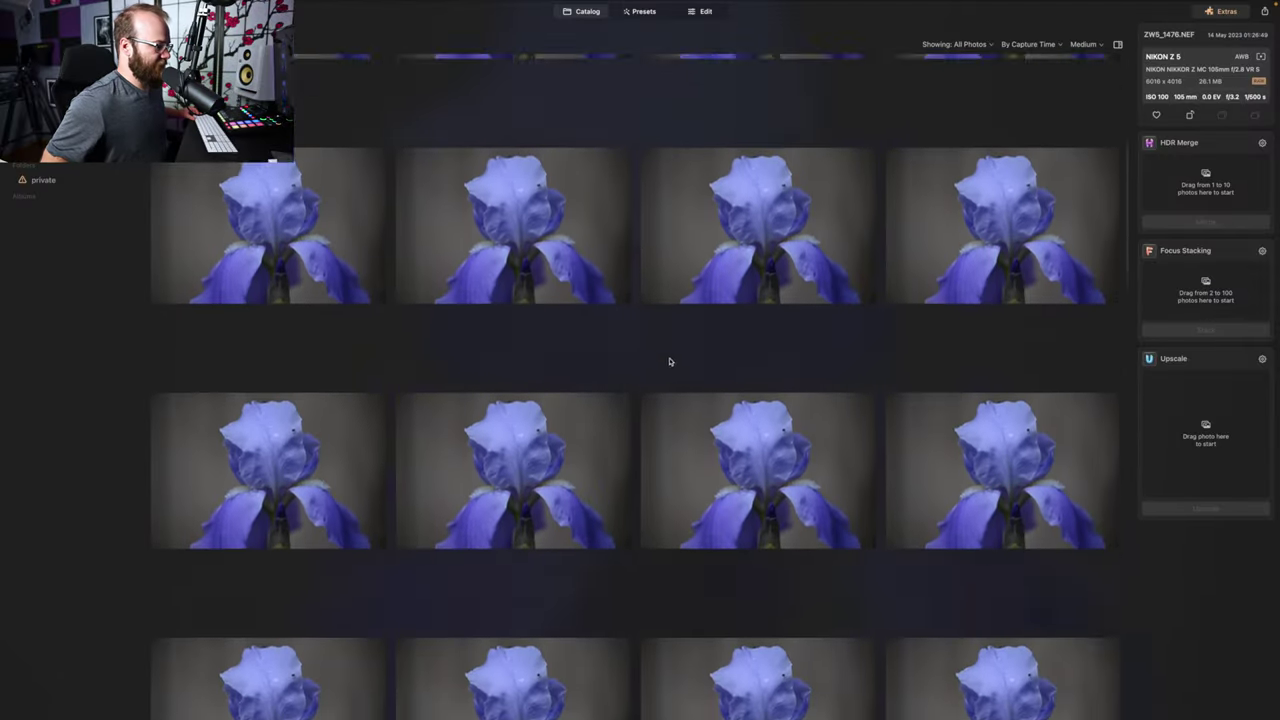
Select all 50 iris shots, add them to Focus Stacking and start the stack
scroll(680, 370, down, 2)
scroll(693, 379, down, 2)
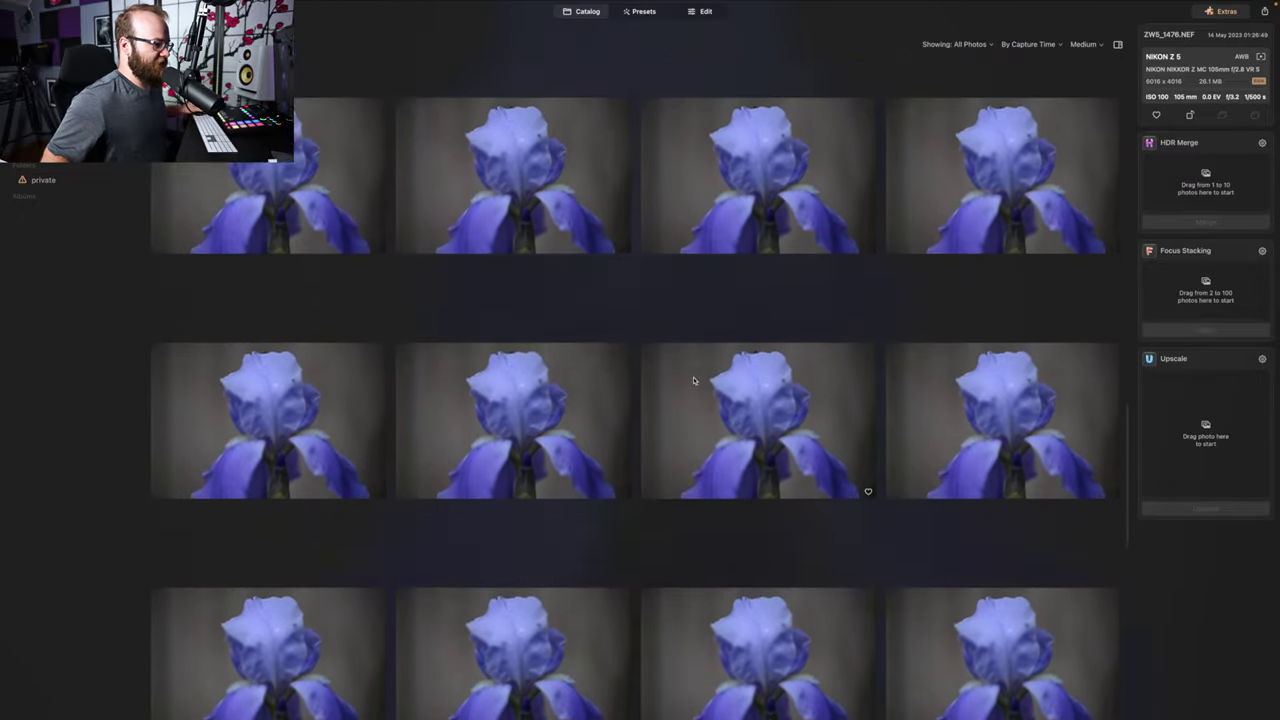
scroll(698, 380, down, 3)
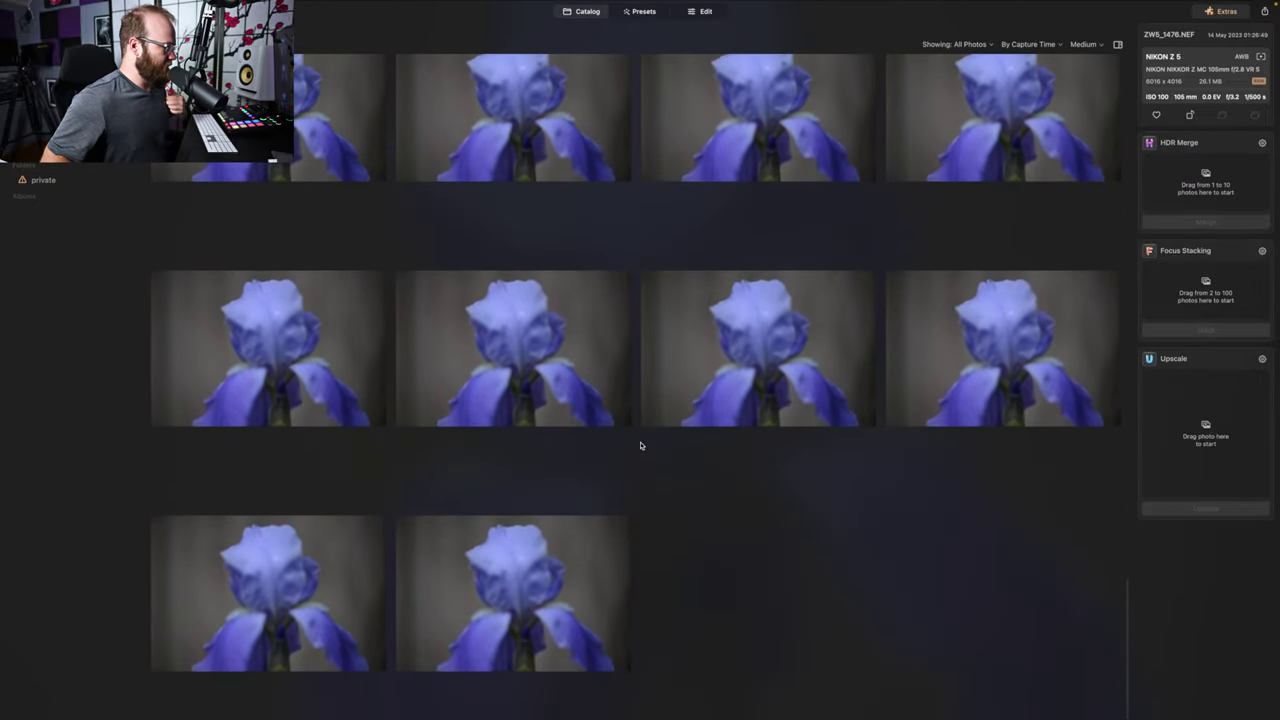
key(super+a)
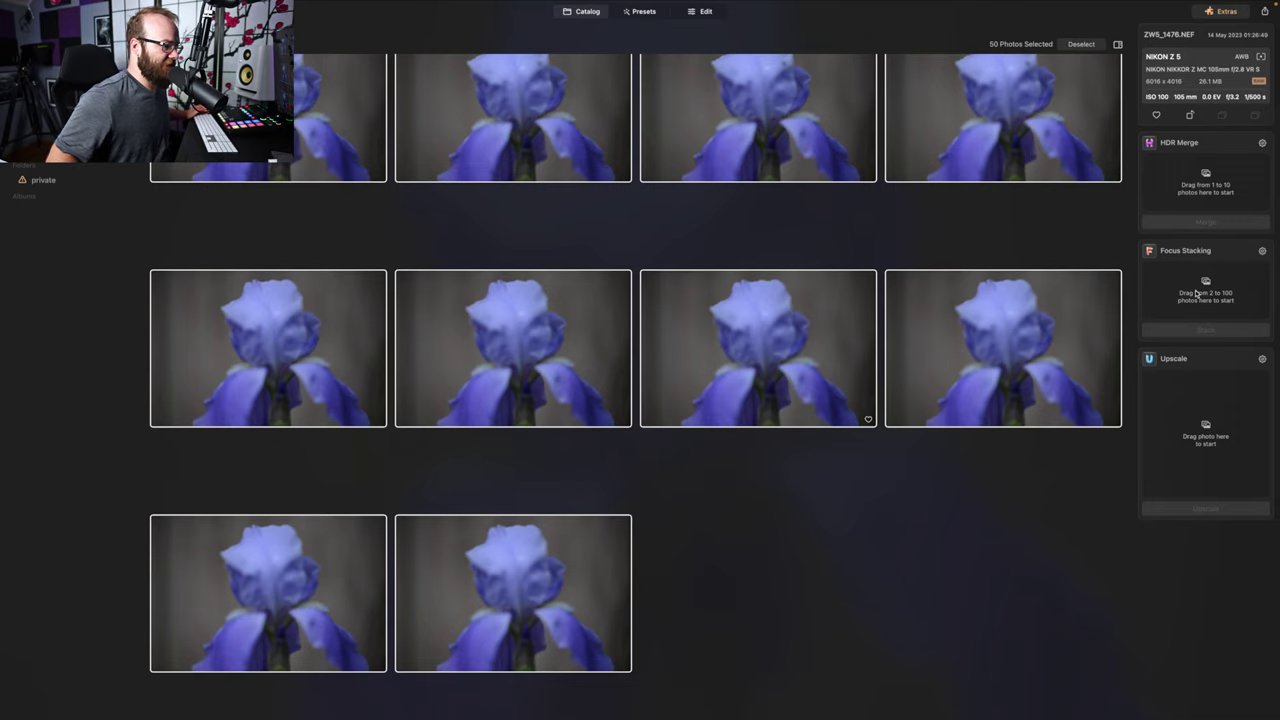
drag(1226, 292, 1228, 292)
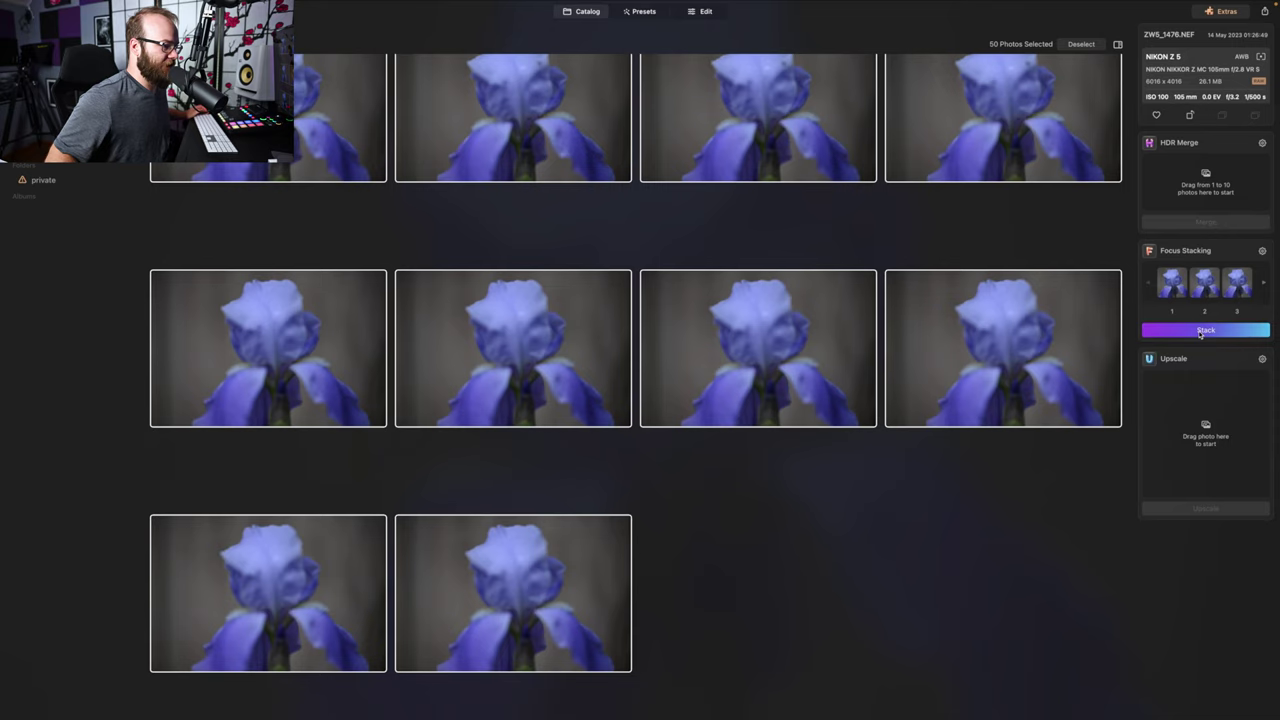
click(1200, 334)
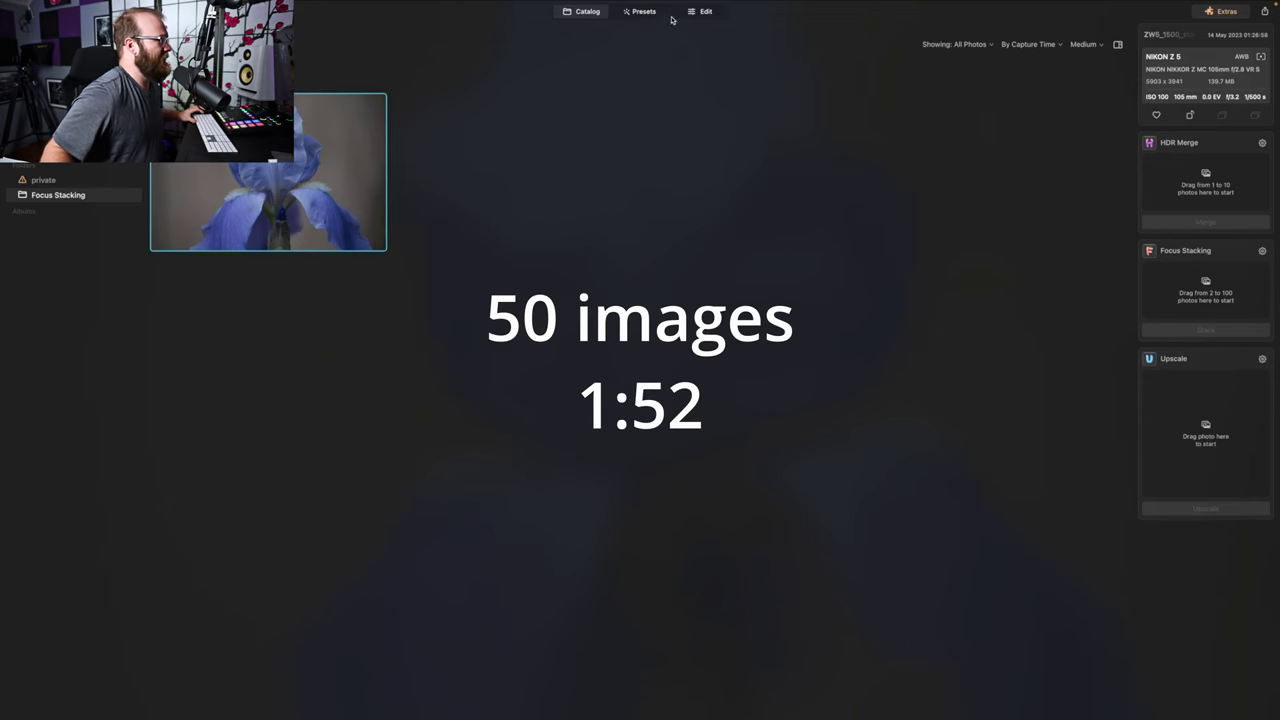
Open the stacked iris in Edit and view it at 100%
click(709, 18)
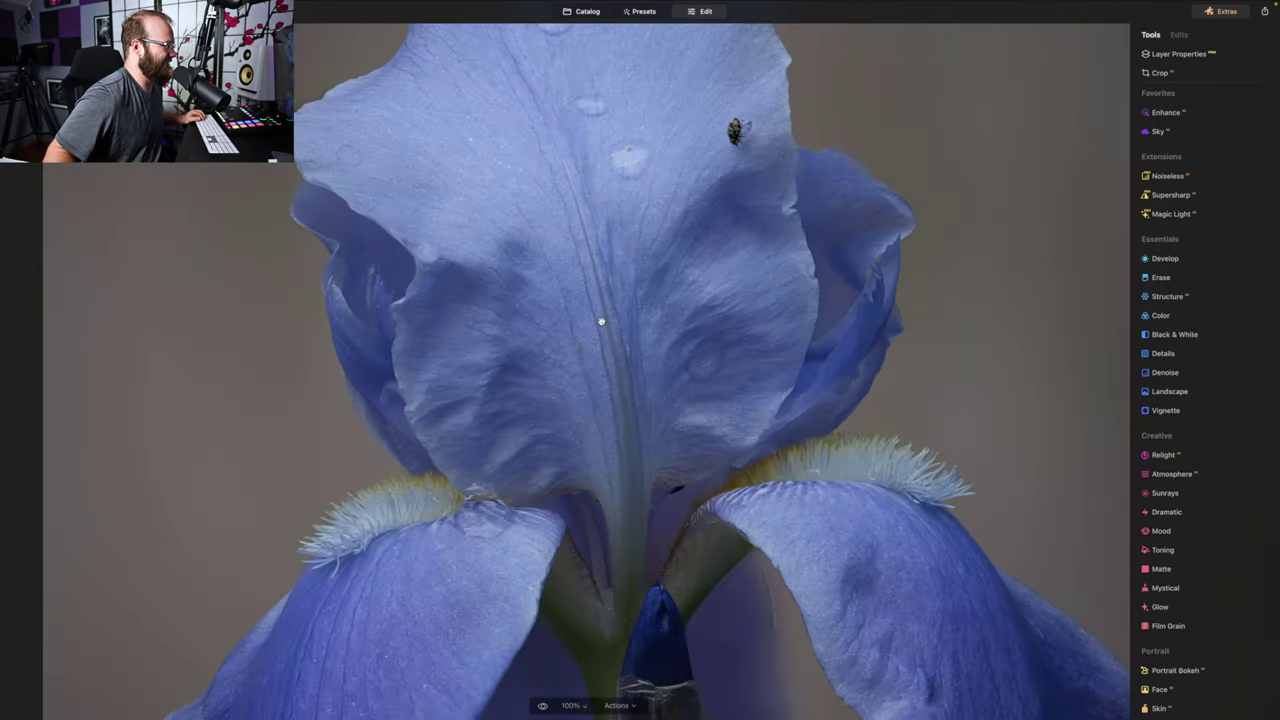
key(ctrl+1)
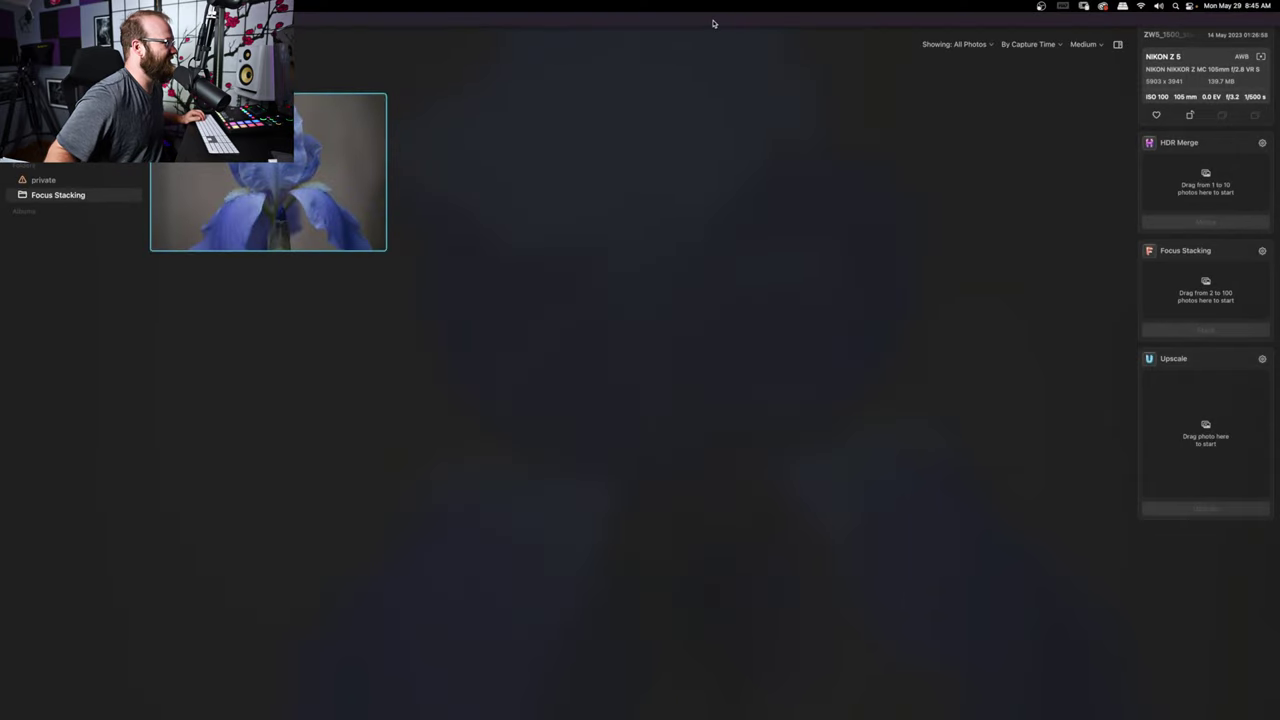
click(706, 12)
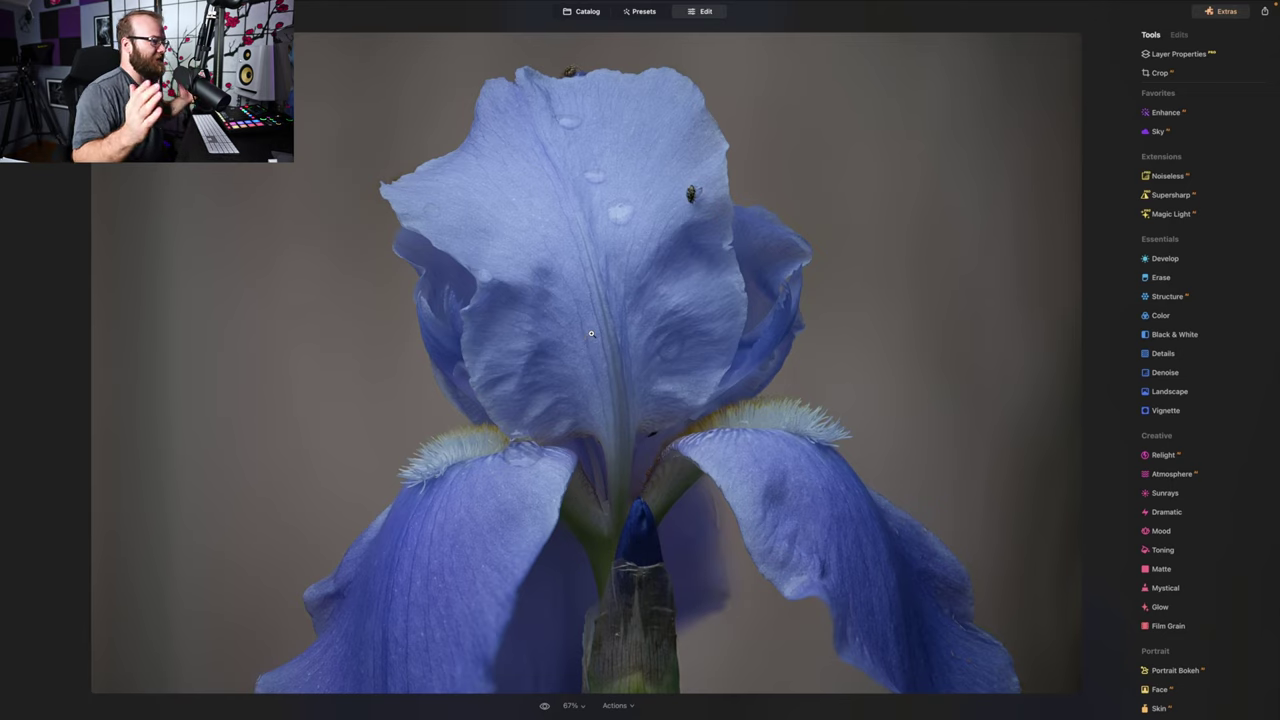
click(768, 367)
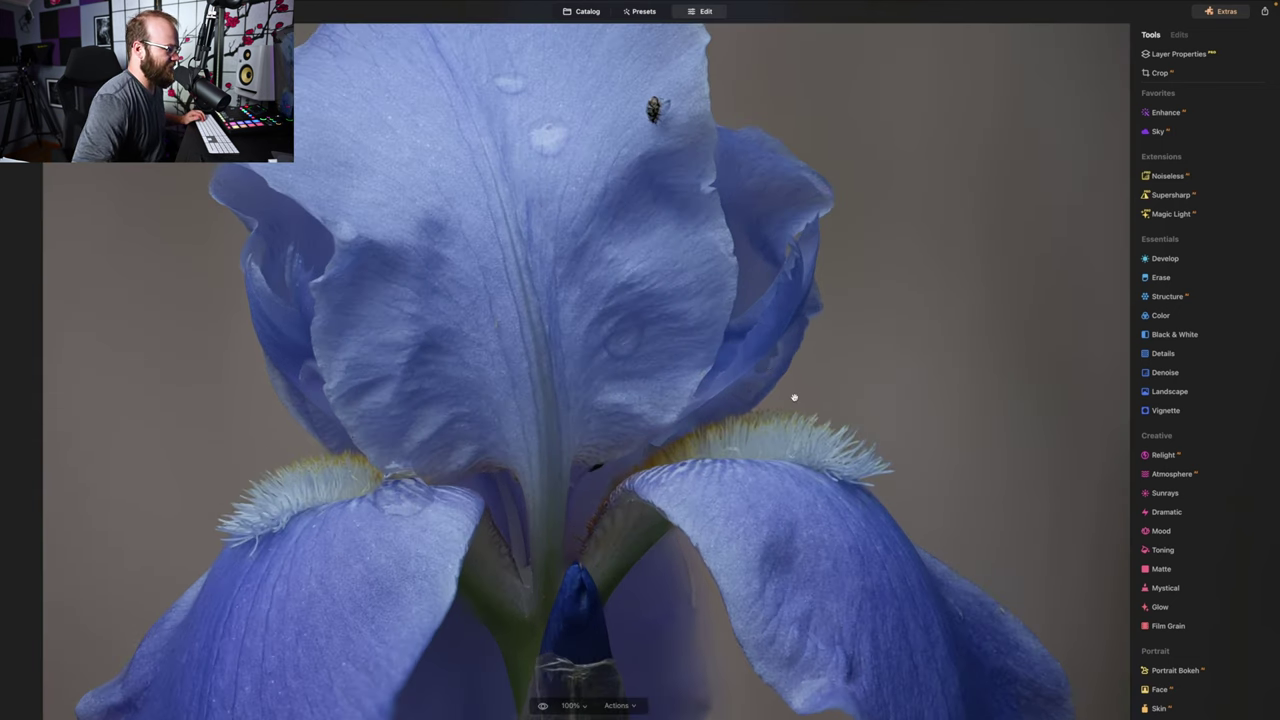
scroll(794, 398, up, 10)
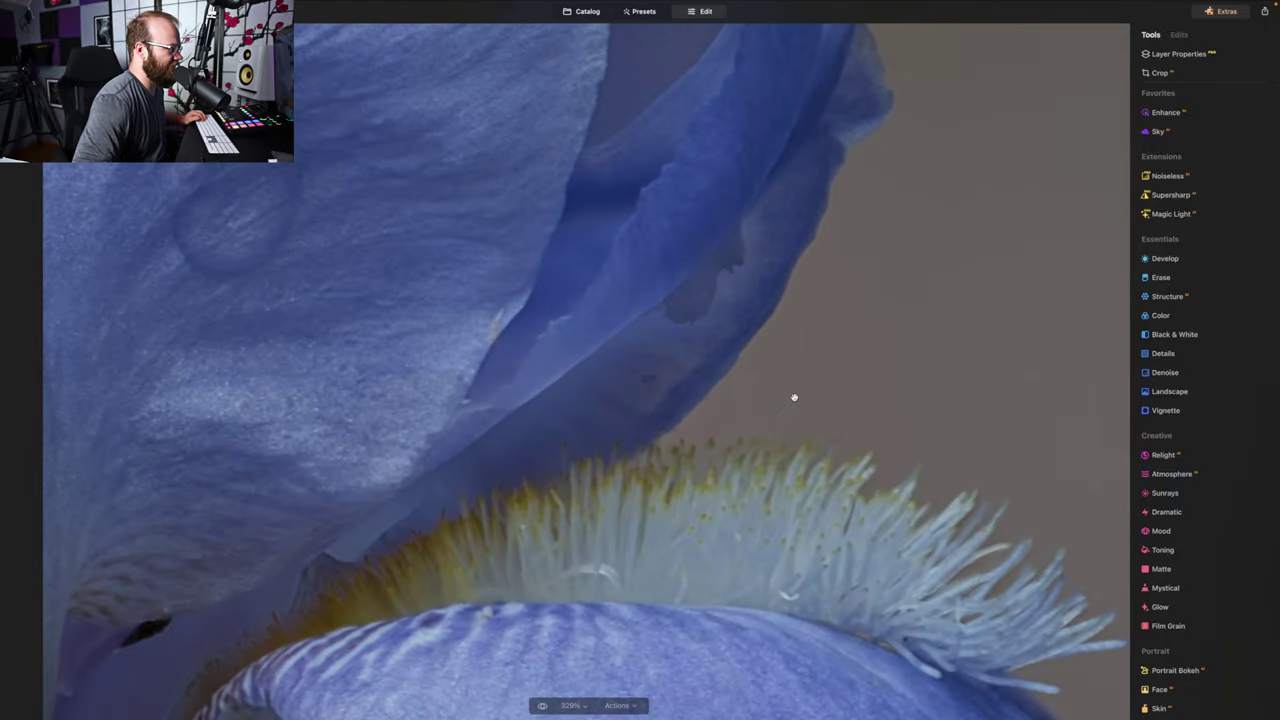
scroll(794, 398, down, 10)
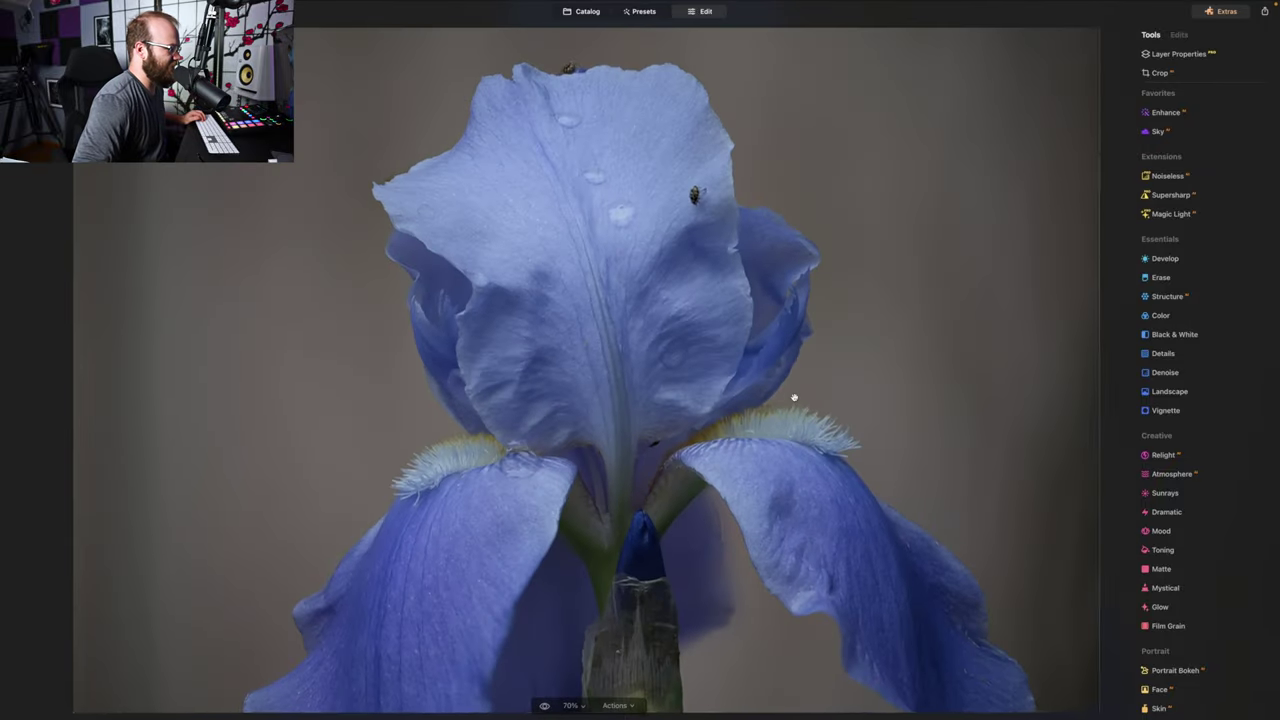
scroll(794, 398, up, 3)
scroll(786, 397, down, 3)
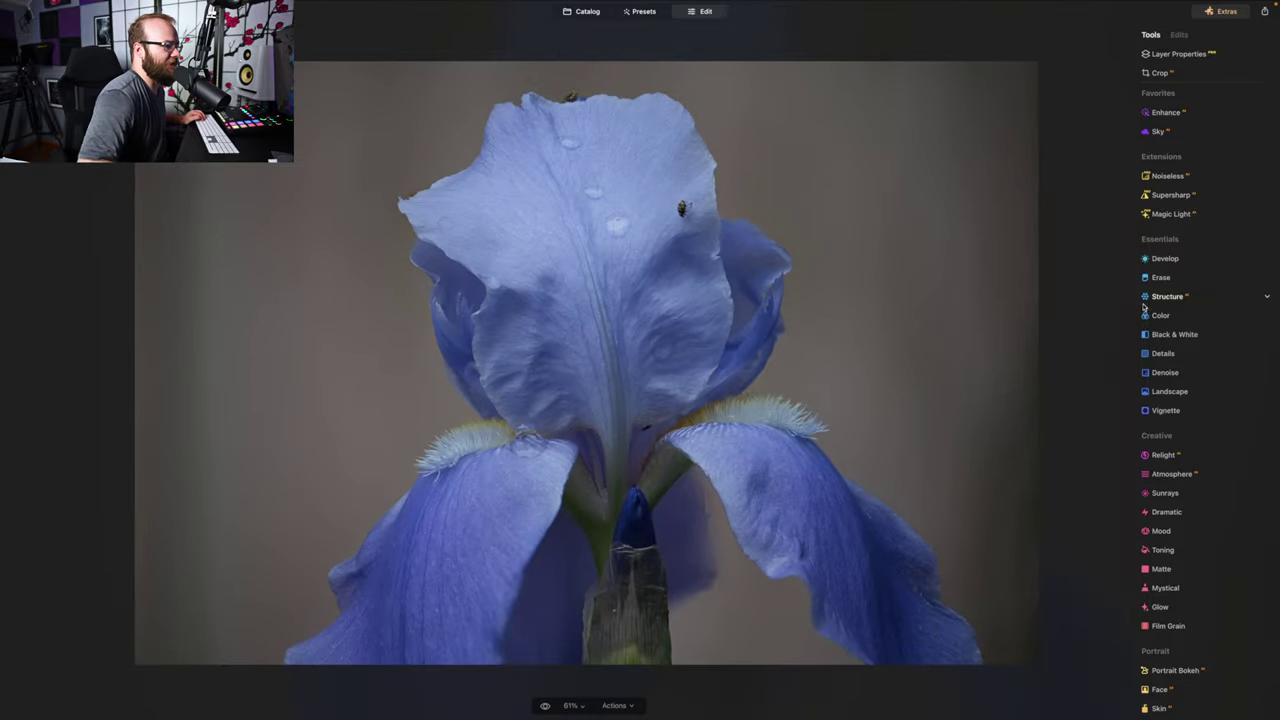
Expand the Develop adjustments for the iris stack
click(1165, 260)
scroll(829, 519, up, 3)
scroll(829, 519, up, 2)
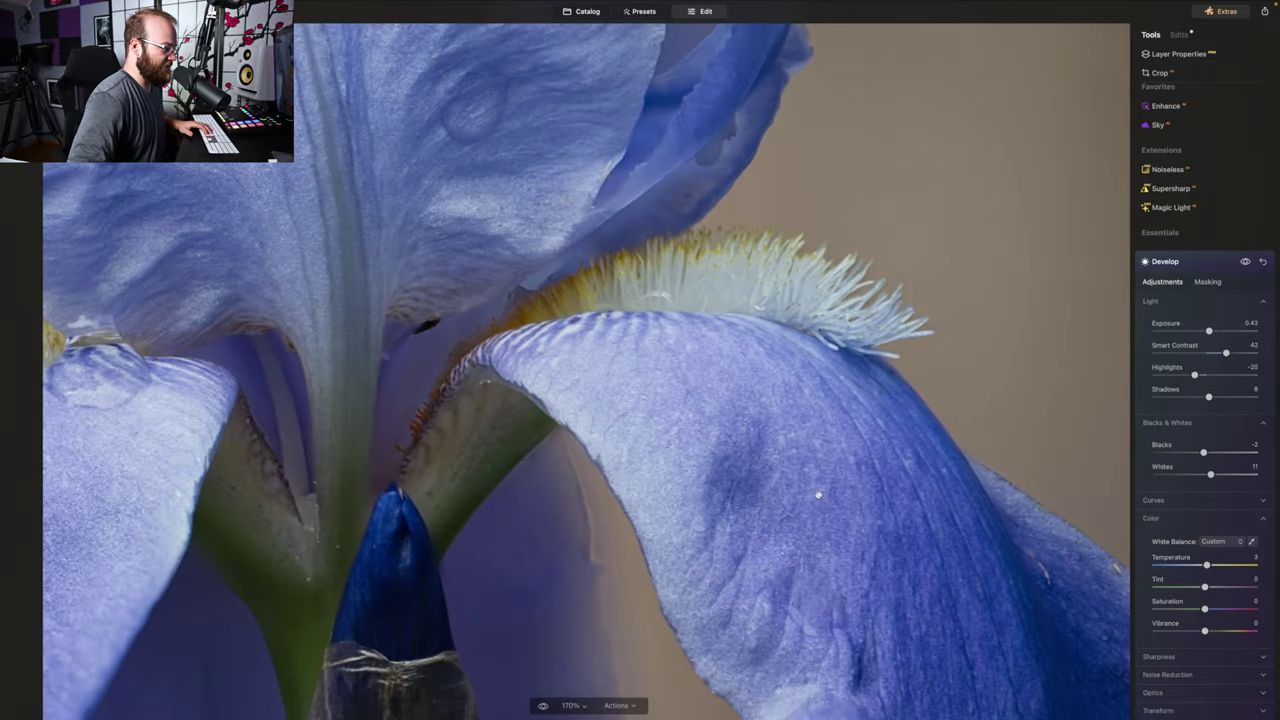
Inspect the beard, the bug on the upper petal and the top petal's water droplets at various zooms
drag(818, 494, 846, 360)
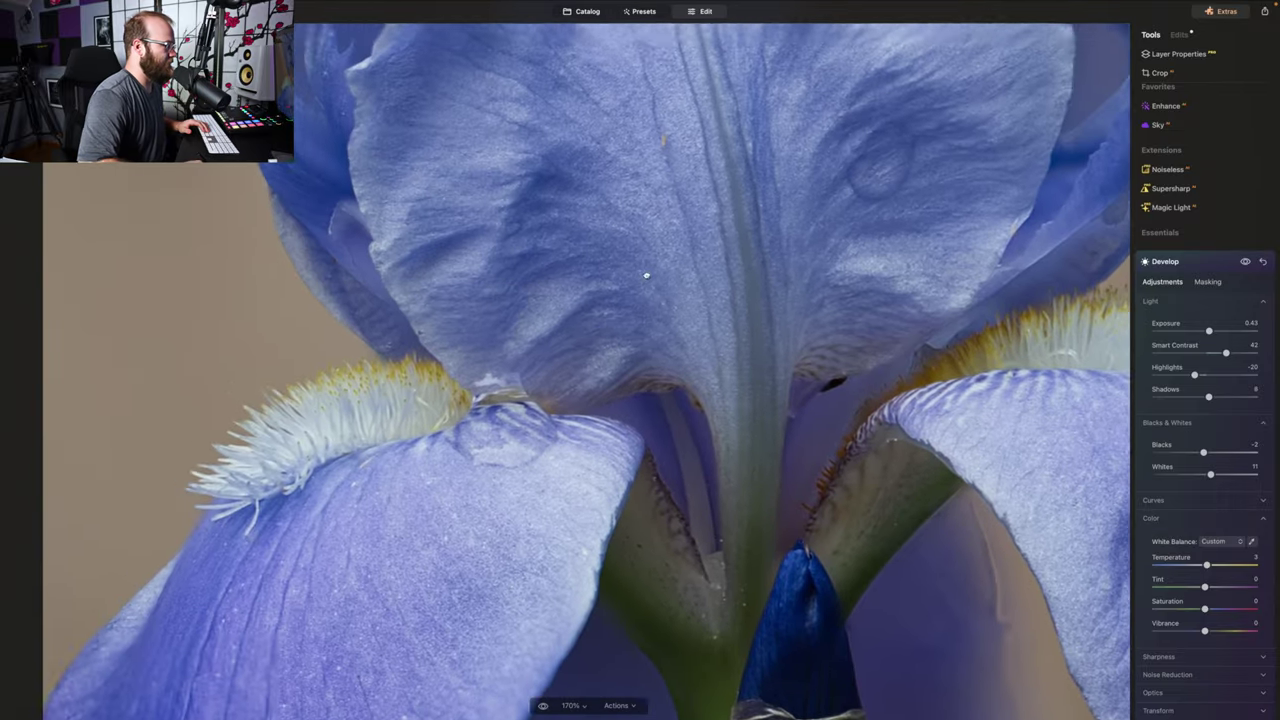
drag(646, 275, 888, 446)
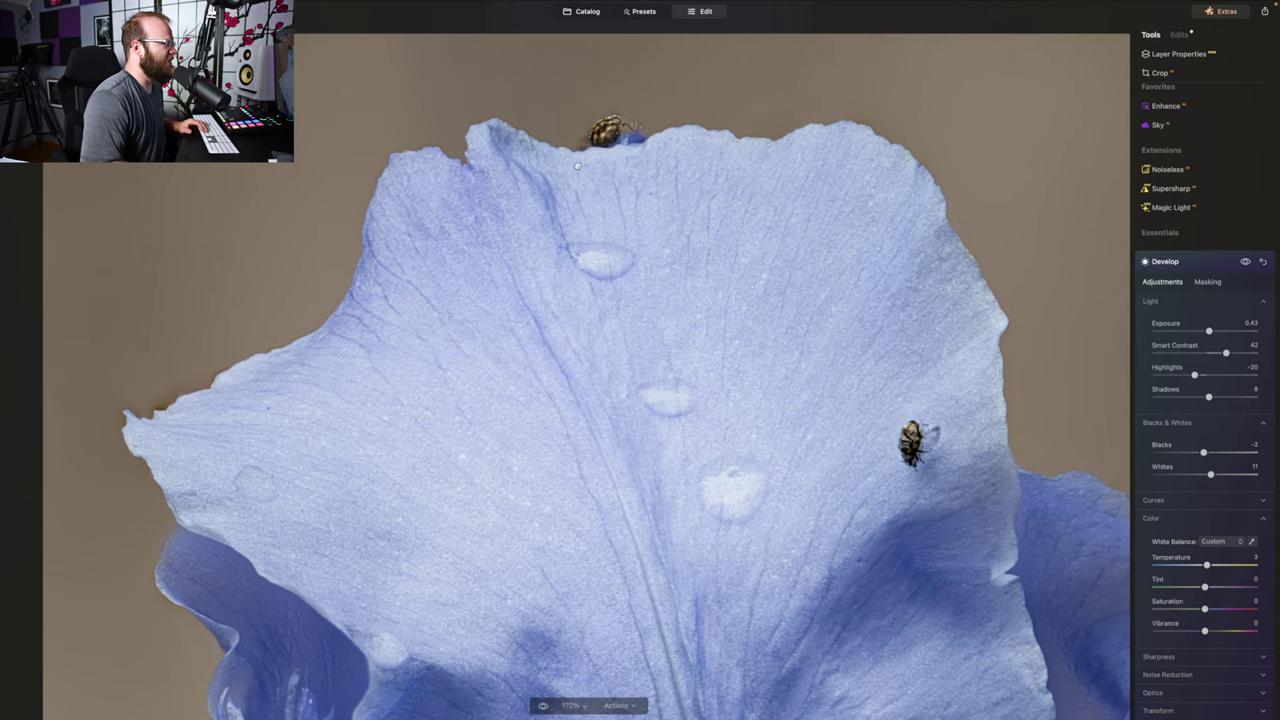
drag(699, 371, 684, 288)
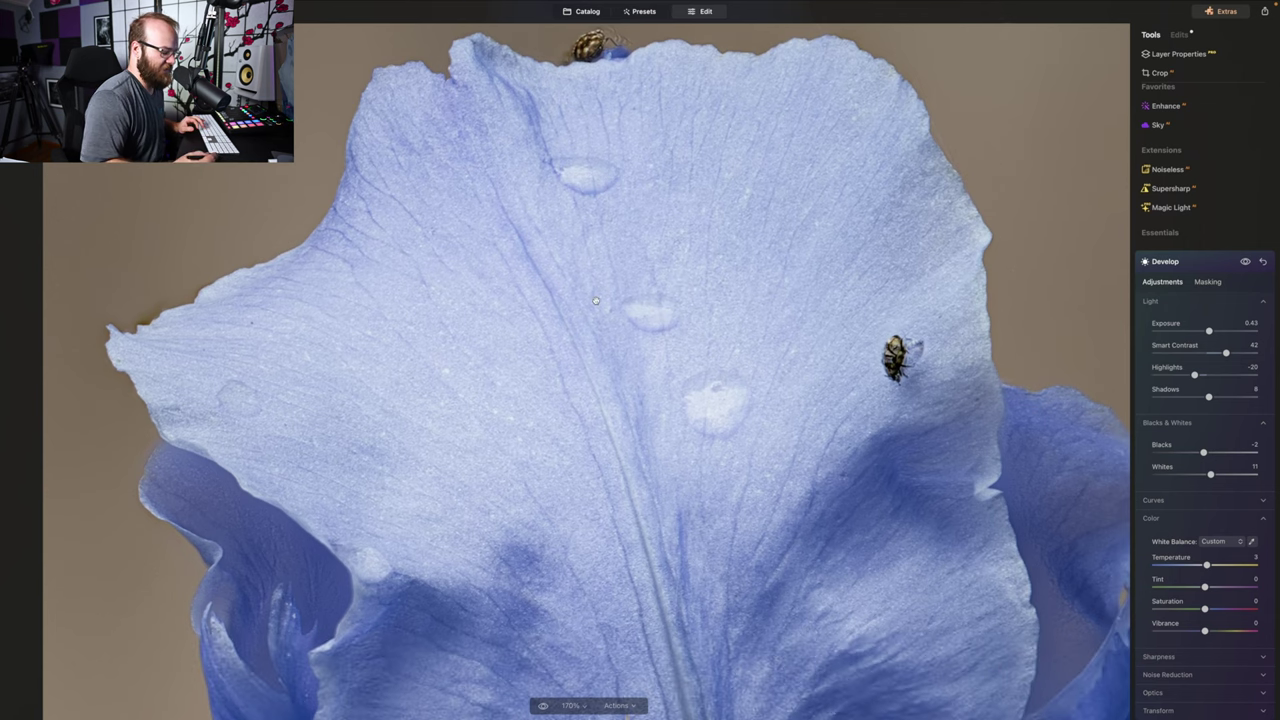
key(ctrl+0)
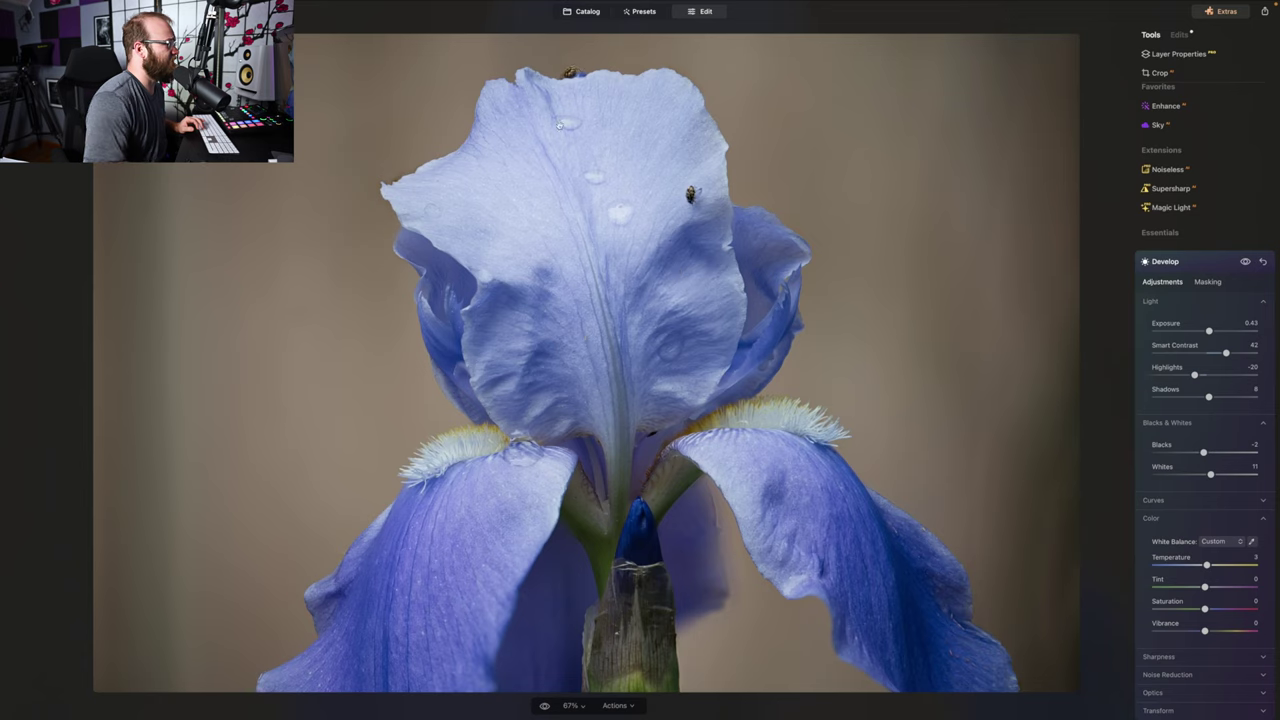
key(ctrl+minus)
key(ctrl+minus)
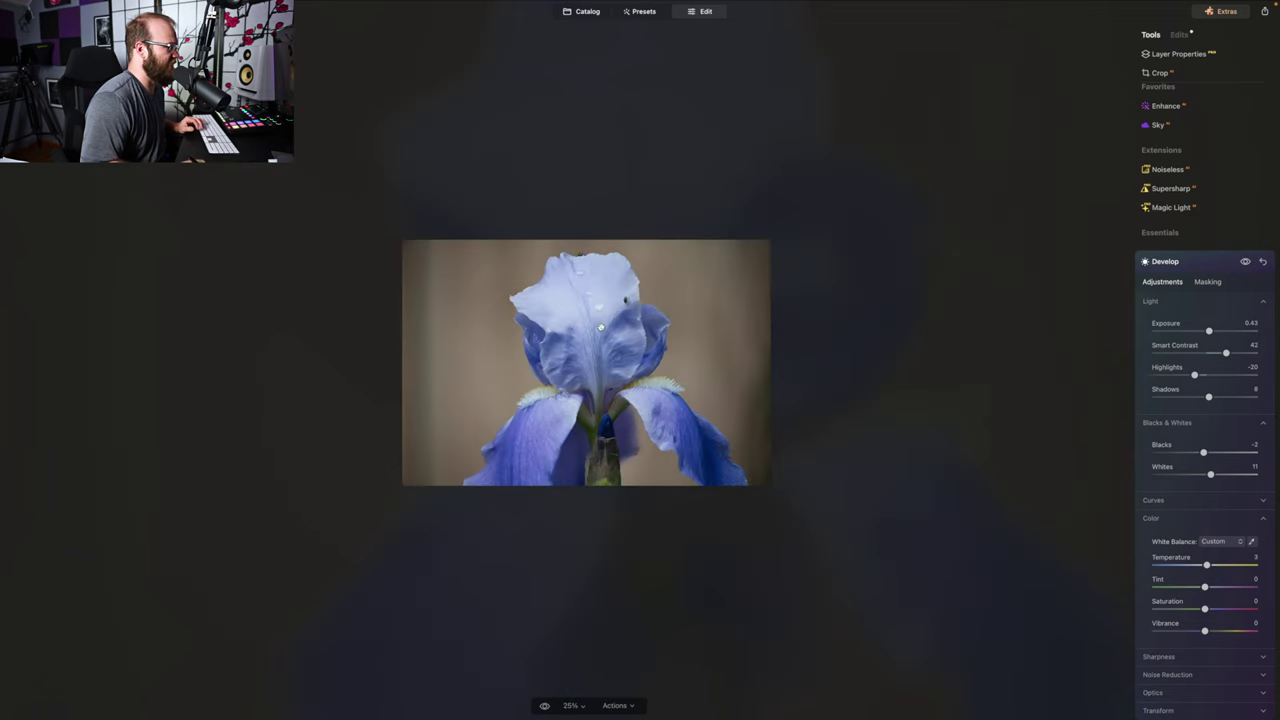
key(ctrl+plus)
scroll(574, 157, up, 5)
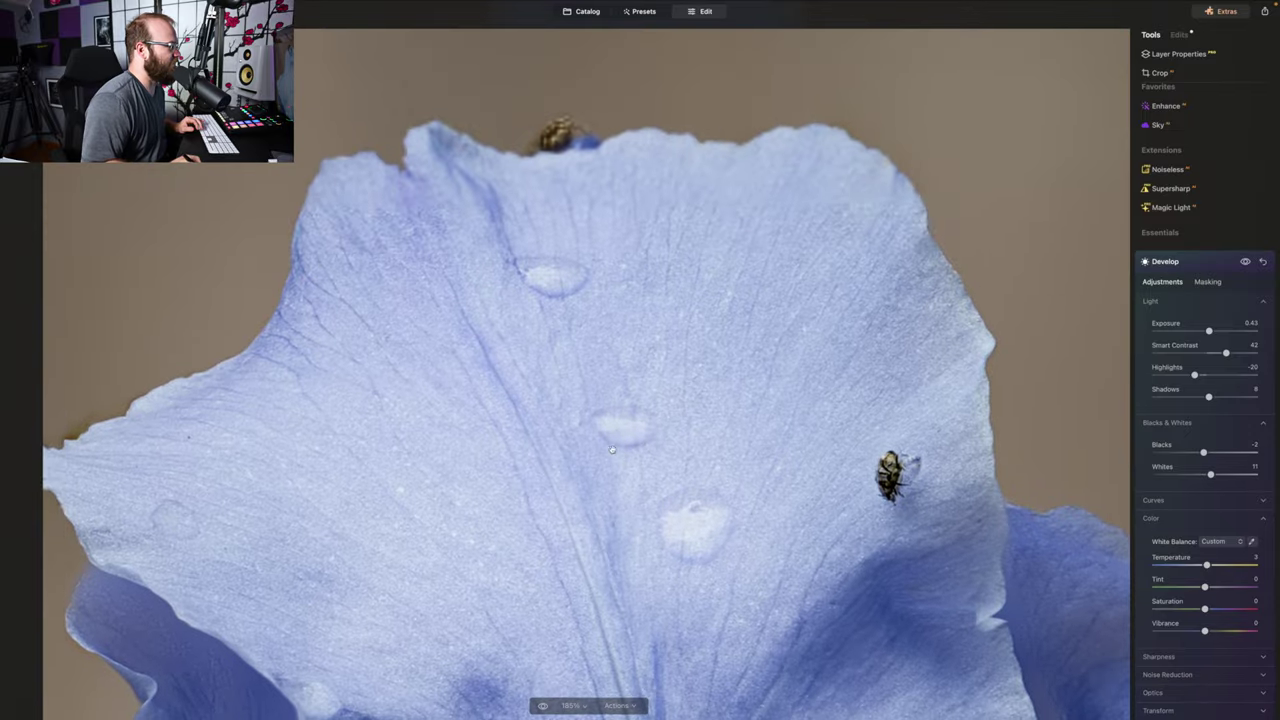
drag(612, 450, 613, 196)
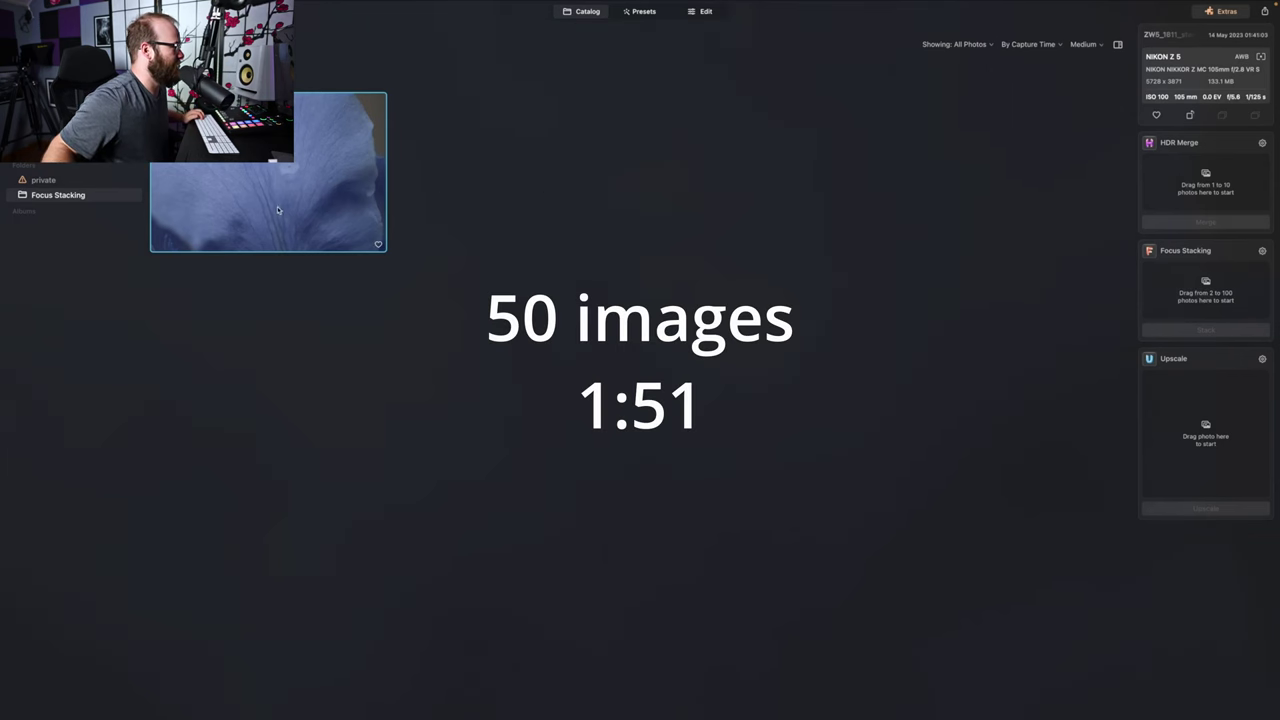
Open the new petal stack in the Edit view
click(704, 11)
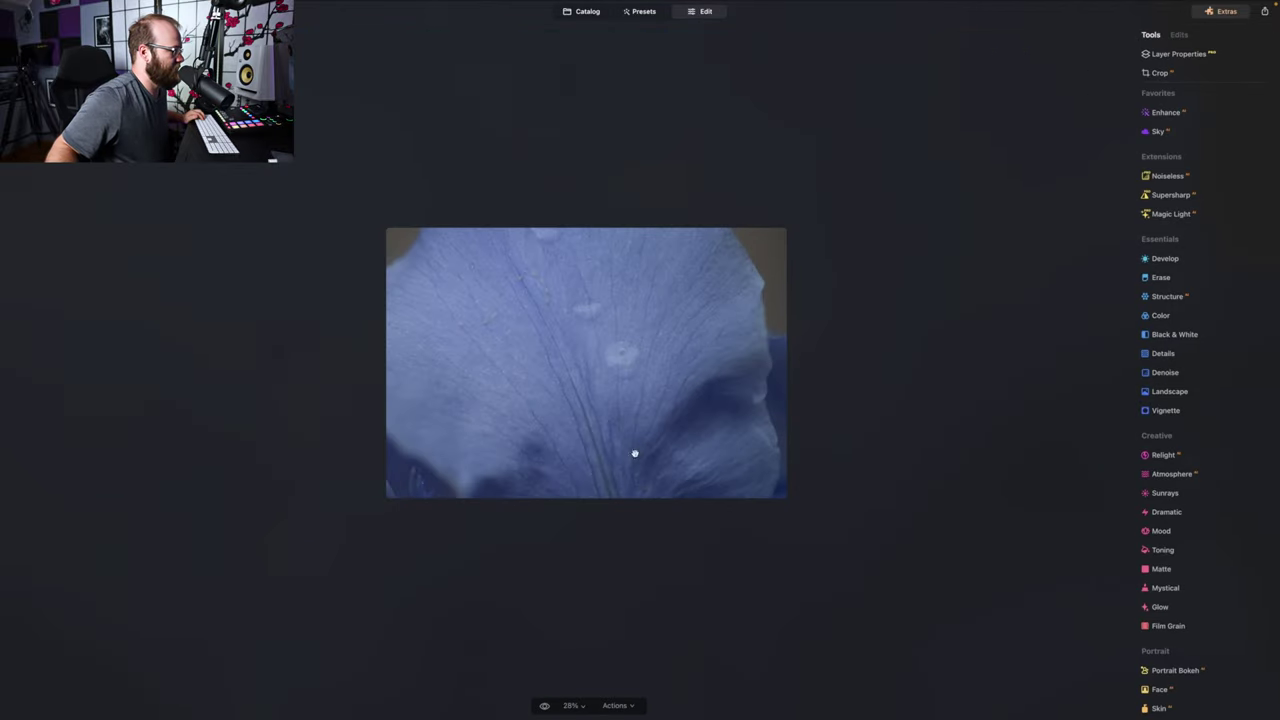
Zoom into the stacked petal close-up and scroll around to check its detail
double_click(553, 419)
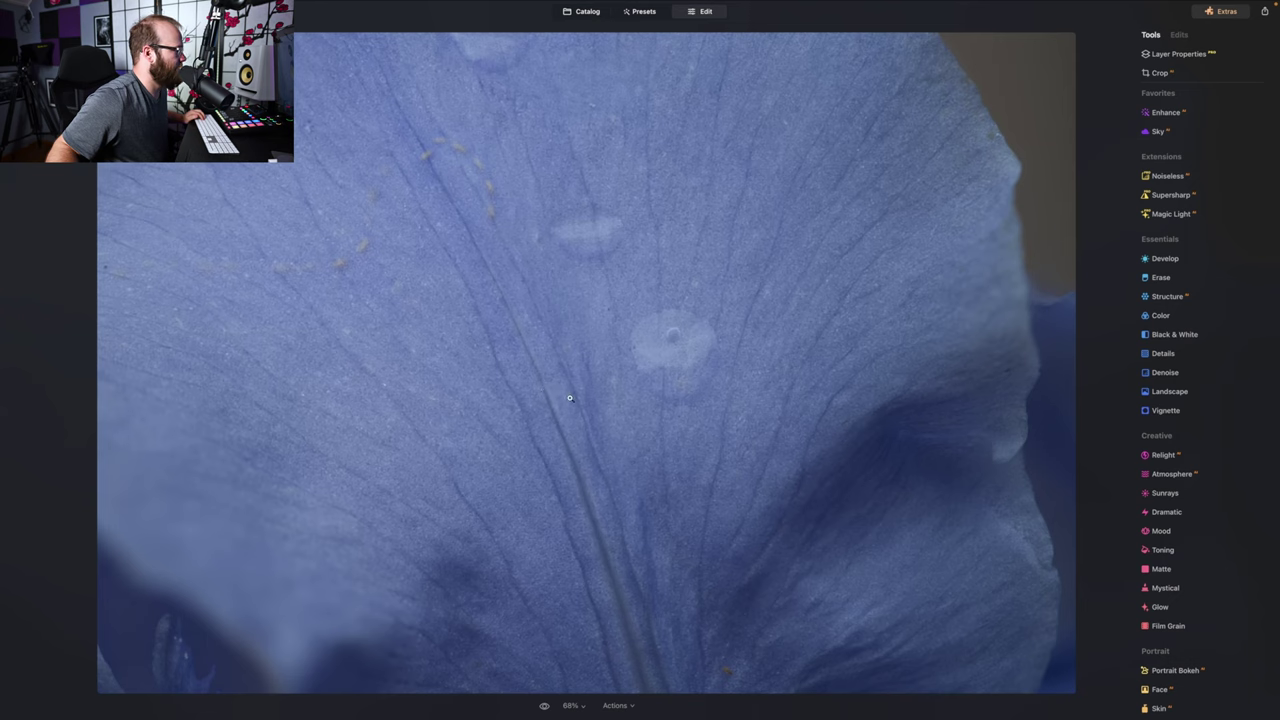
scroll(578, 400, down, 2)
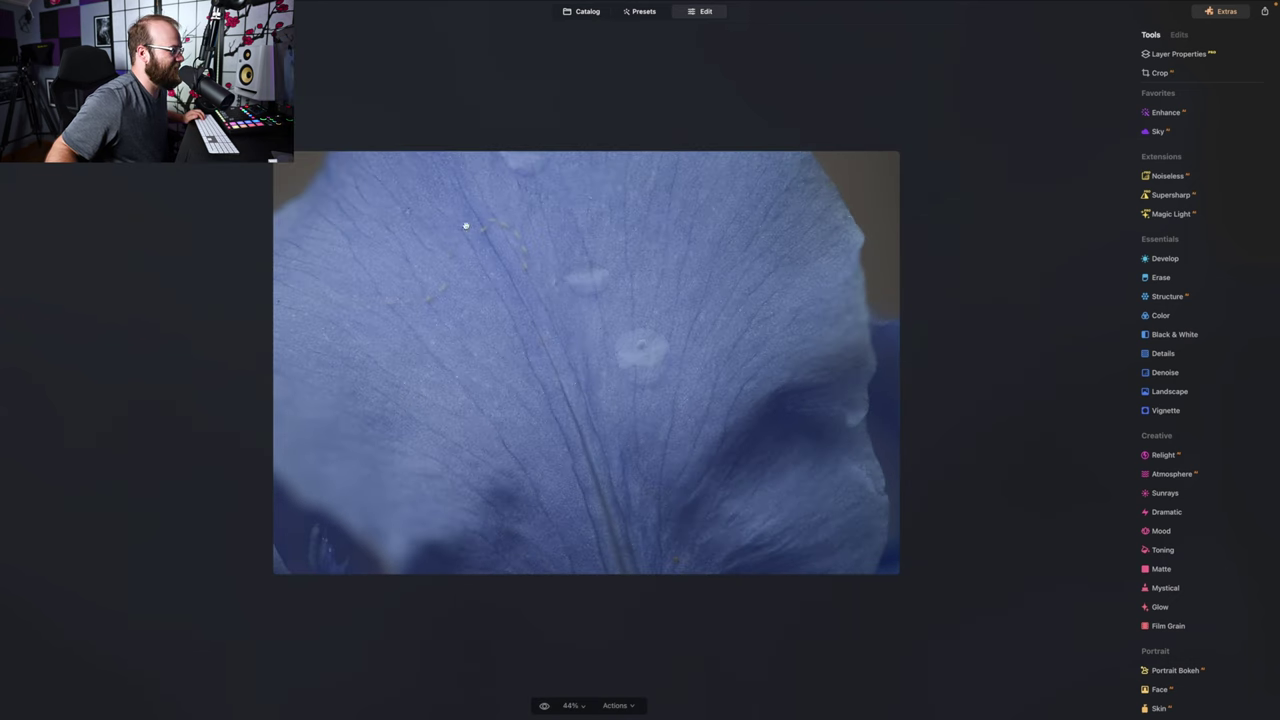
scroll(600, 340, down, 2)
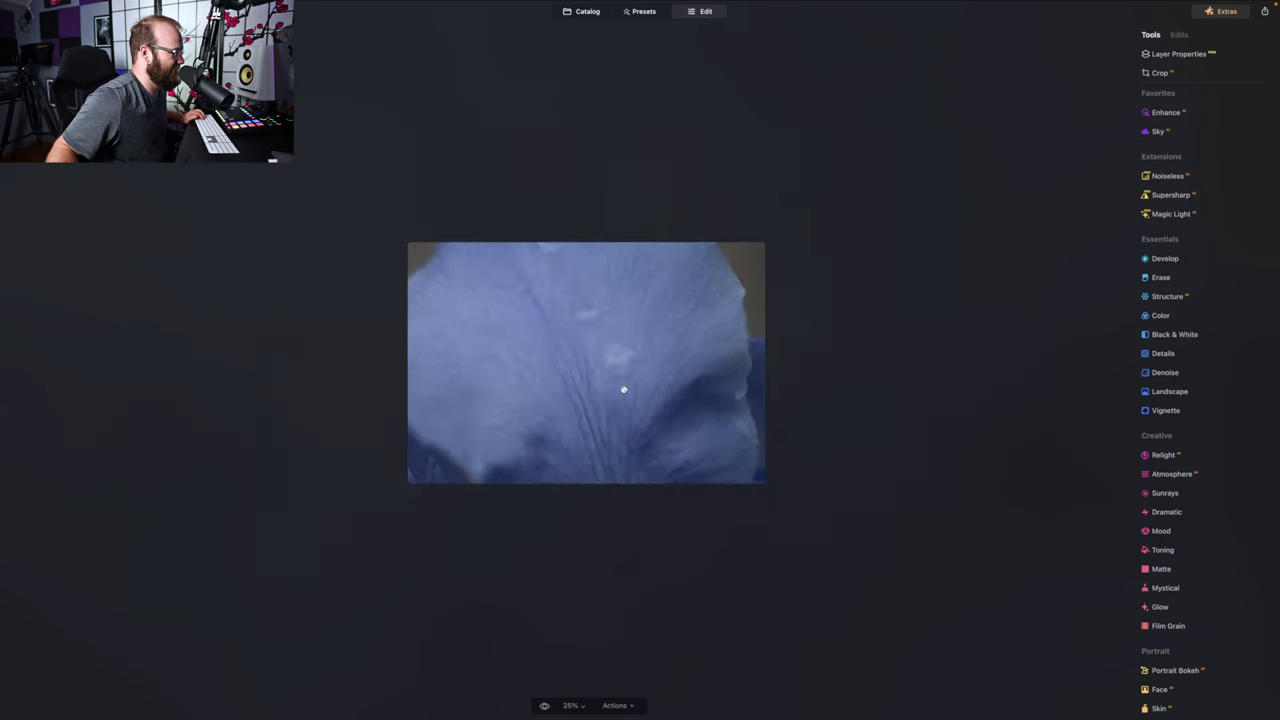
scroll(624, 370, up, 3)
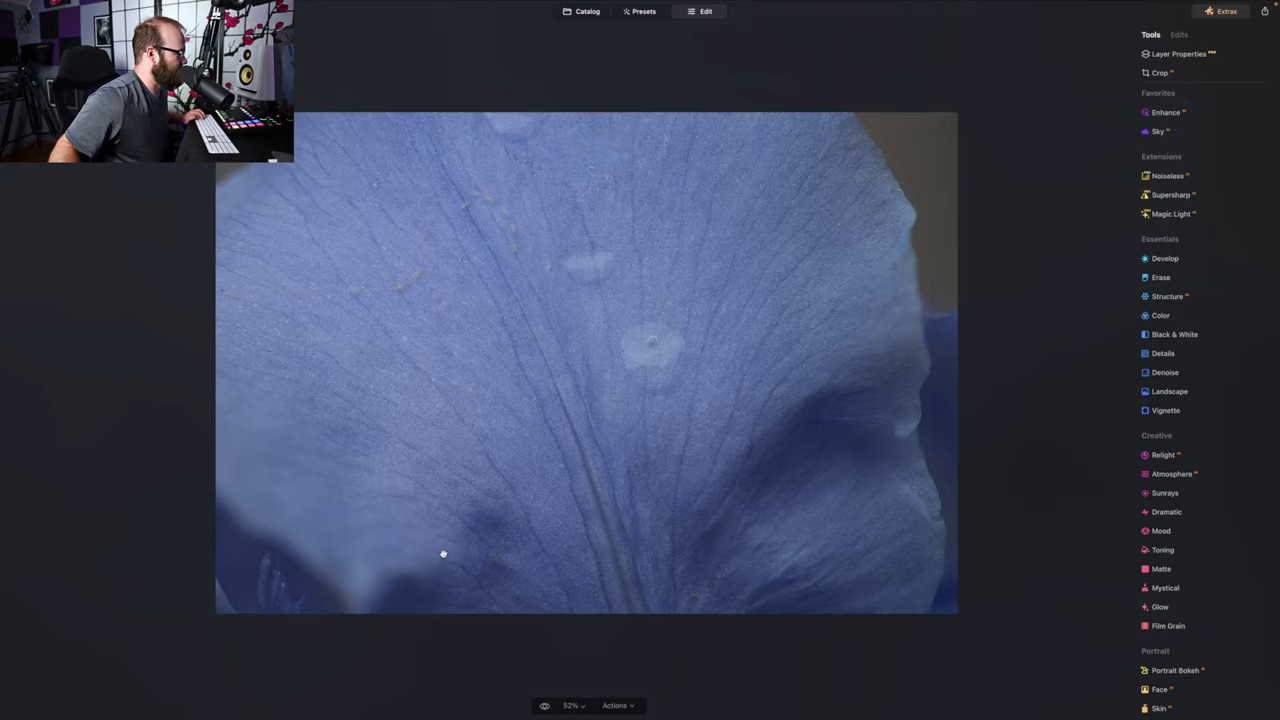
scroll(508, 520, down, 2)
scroll(586, 454, up, 1)
scroll(594, 471, down, 1)
scroll(541, 457, up, 1)
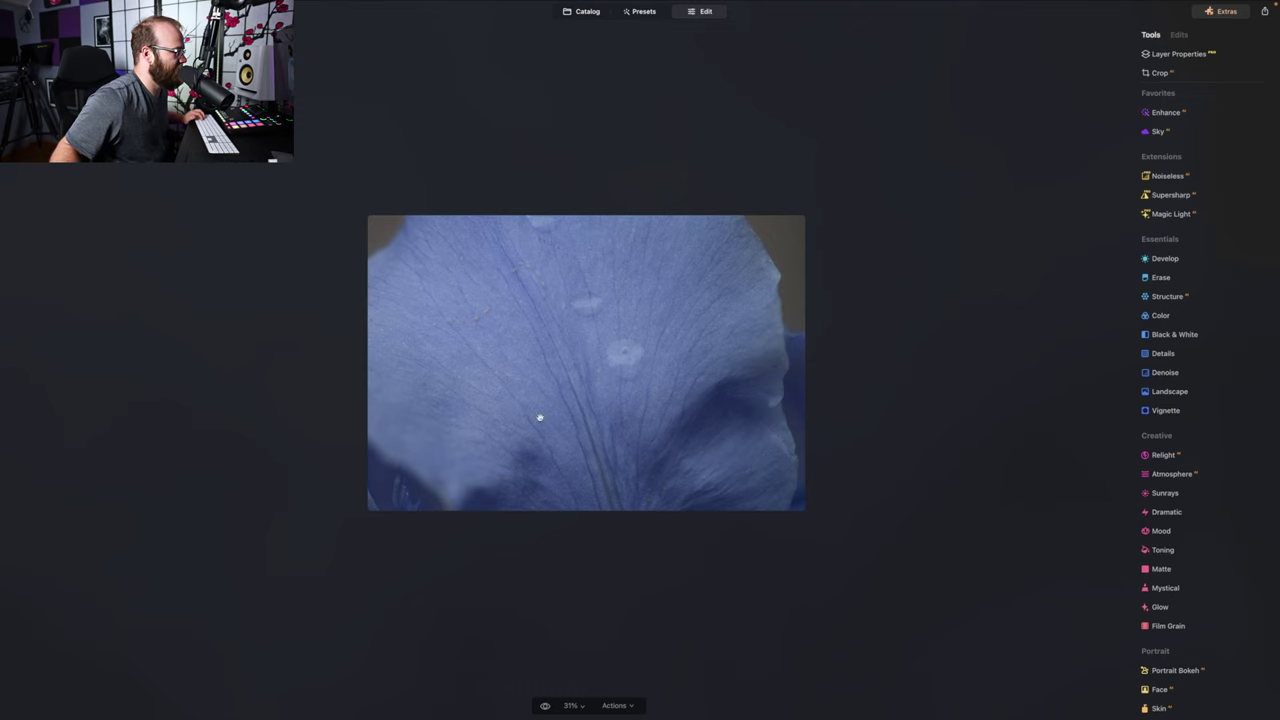
scroll(800, 423, up, 2)
scroll(760, 405, down, 3)
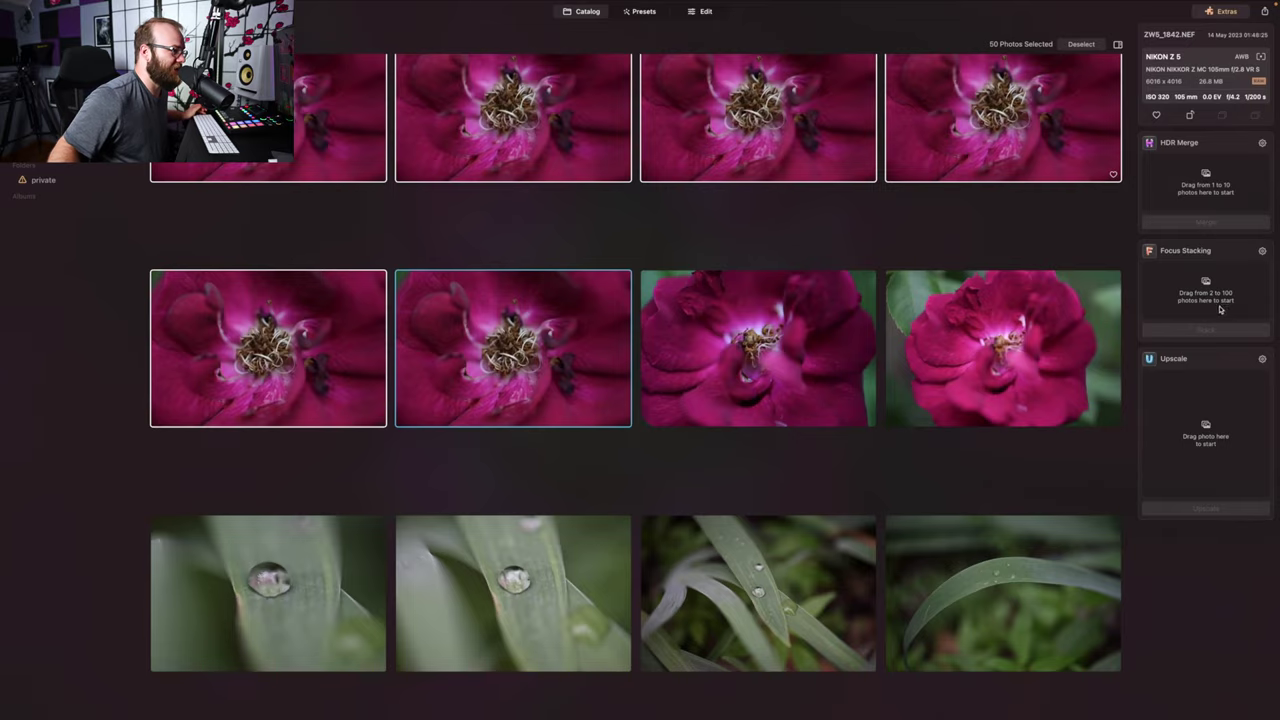
Stack the 50 magenta rose shots and open the merged rose in Edit
drag(1060, 150, 1211, 295)
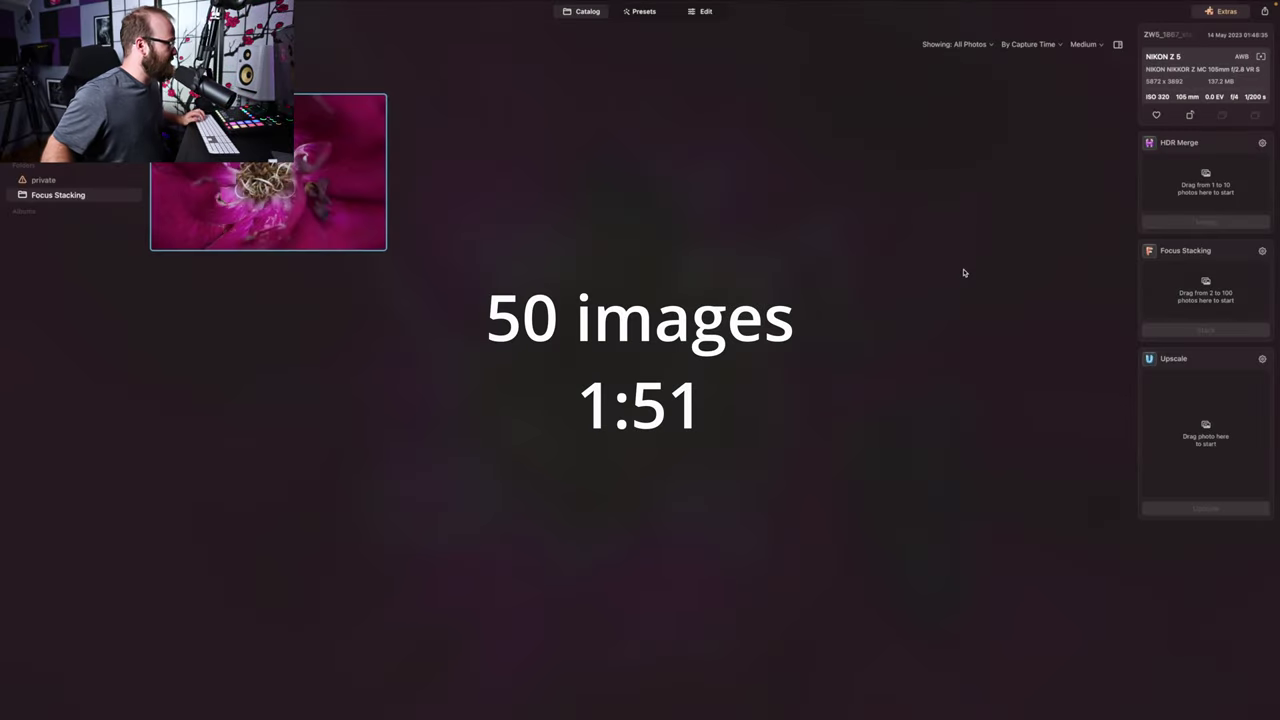
double_click(323, 133)
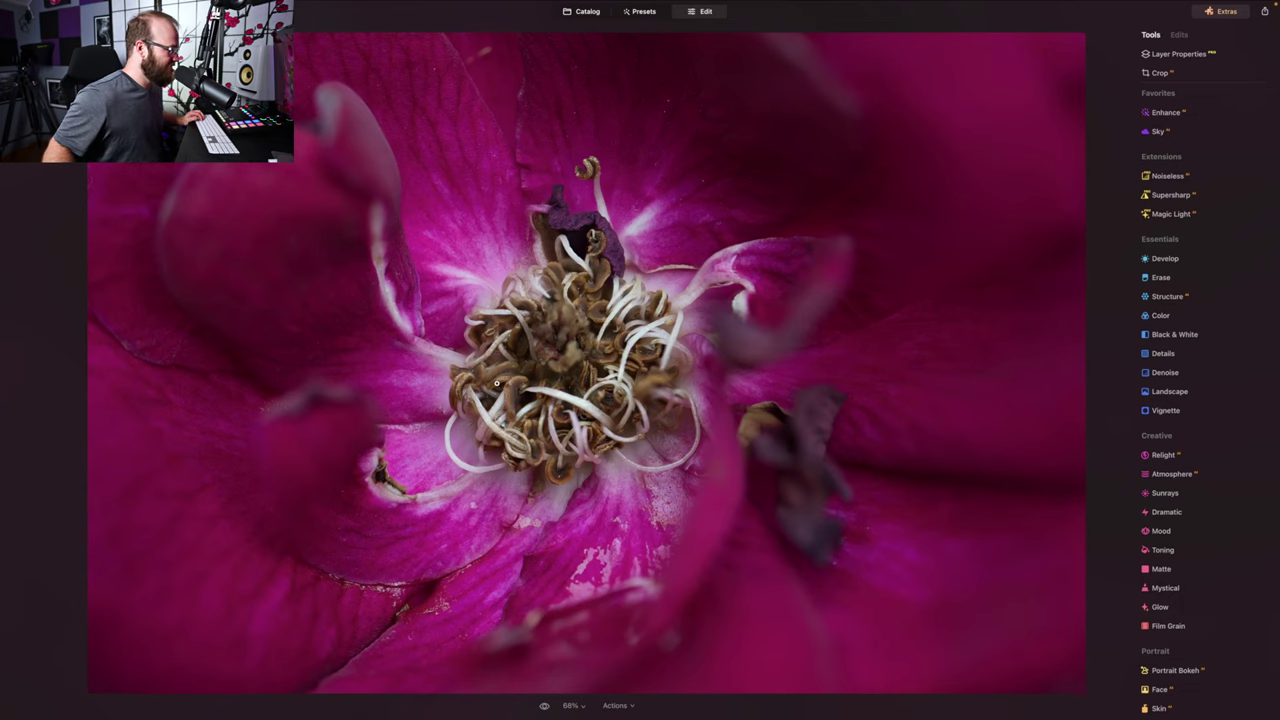
Toggle the stacked rose between 100% and fit view, then expand Develop
key(z)
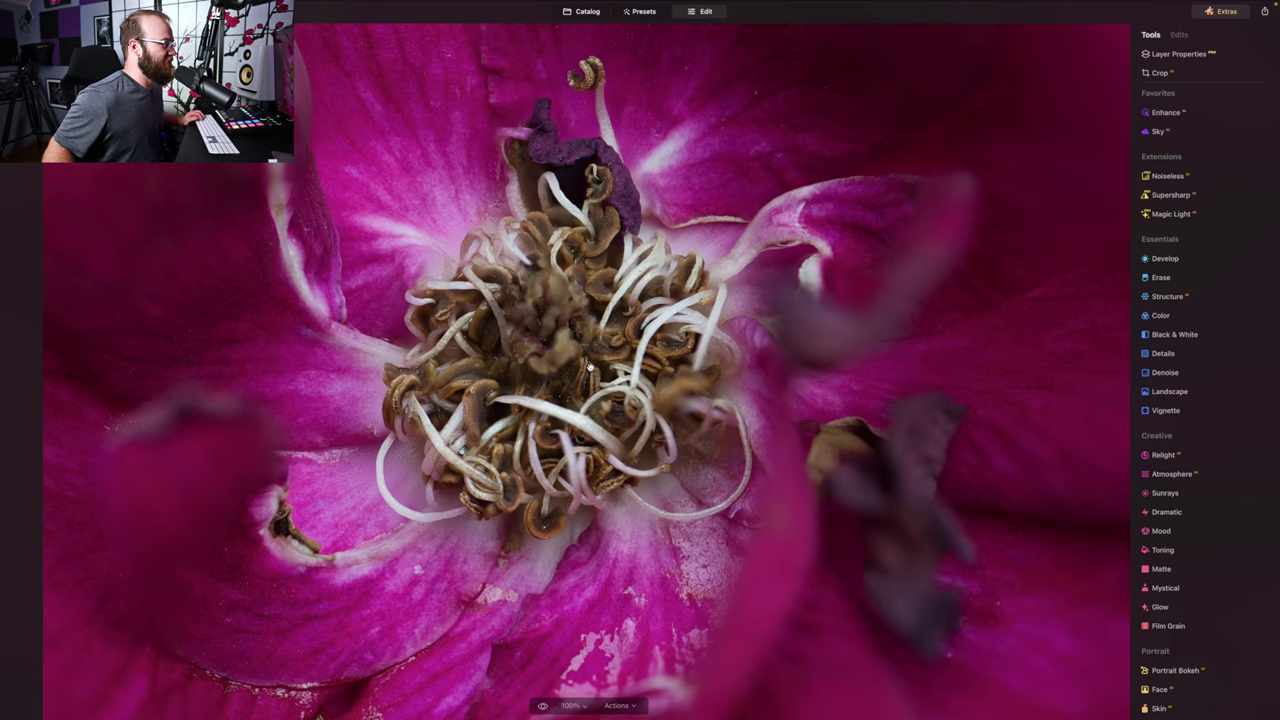
key(z)
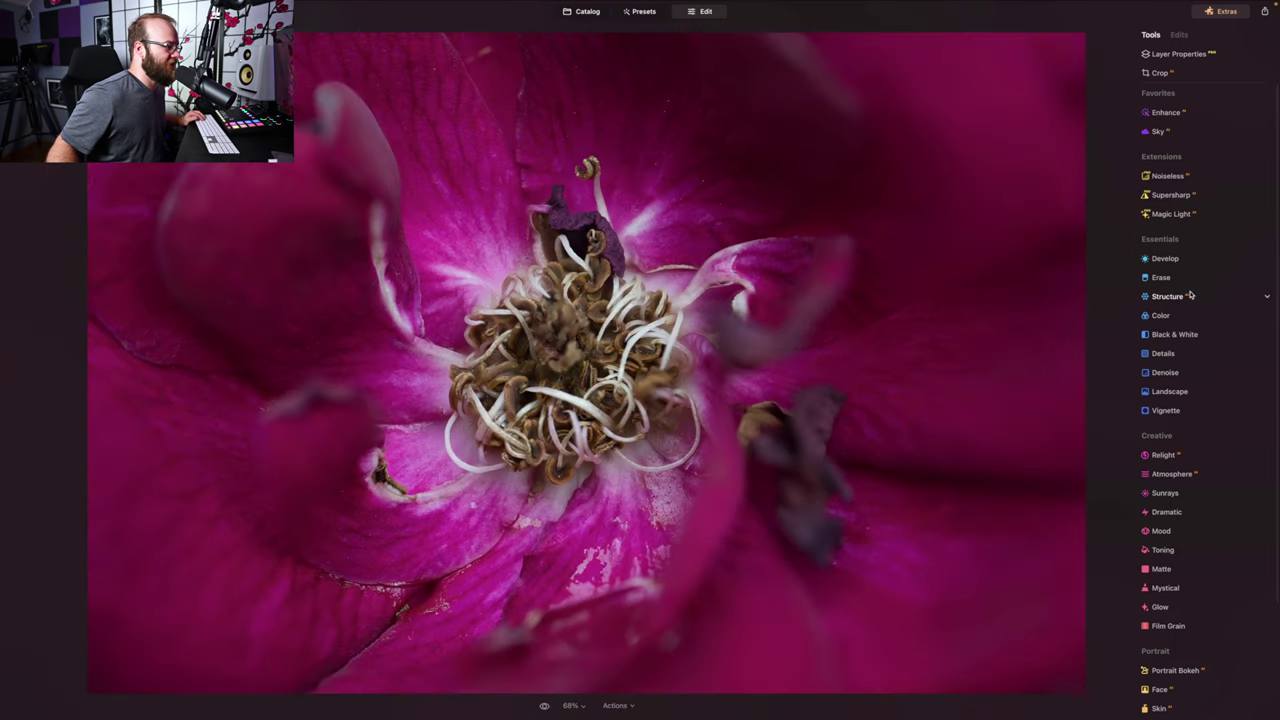
click(1165, 258)
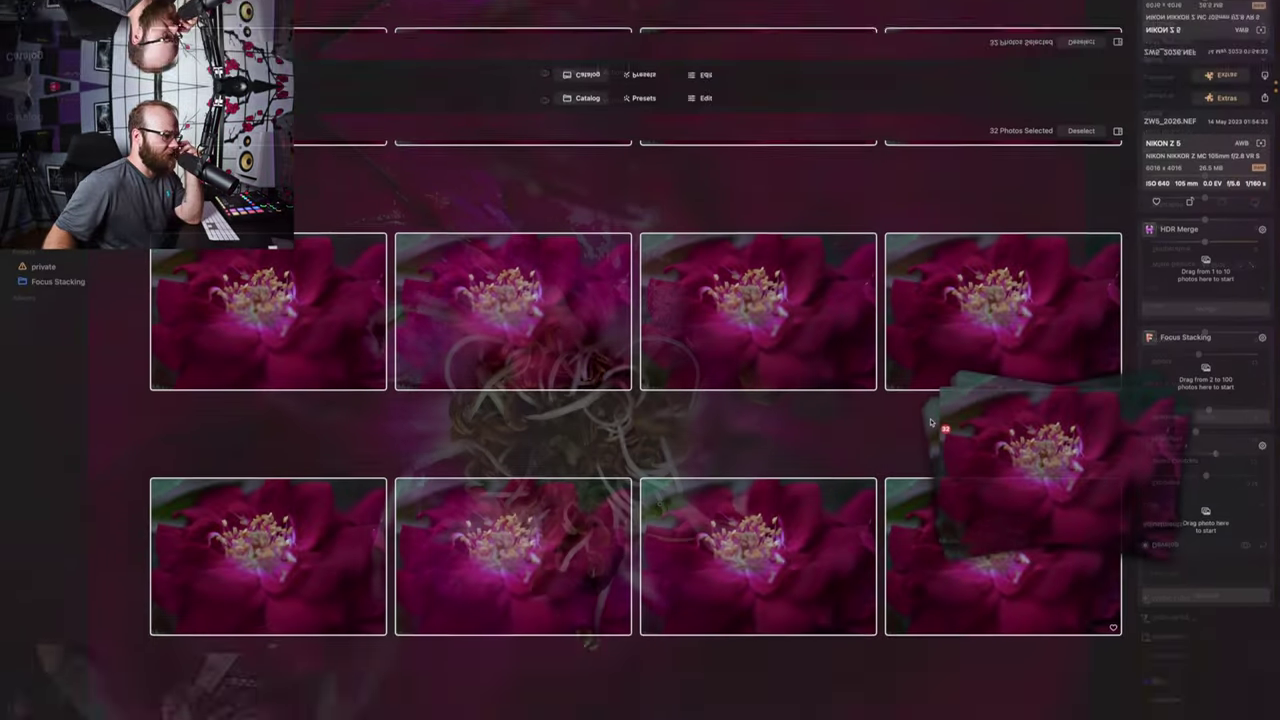
Add the 32 second-rose shots to Focus Stacking and start merging them
drag(930, 415, 1212, 289)
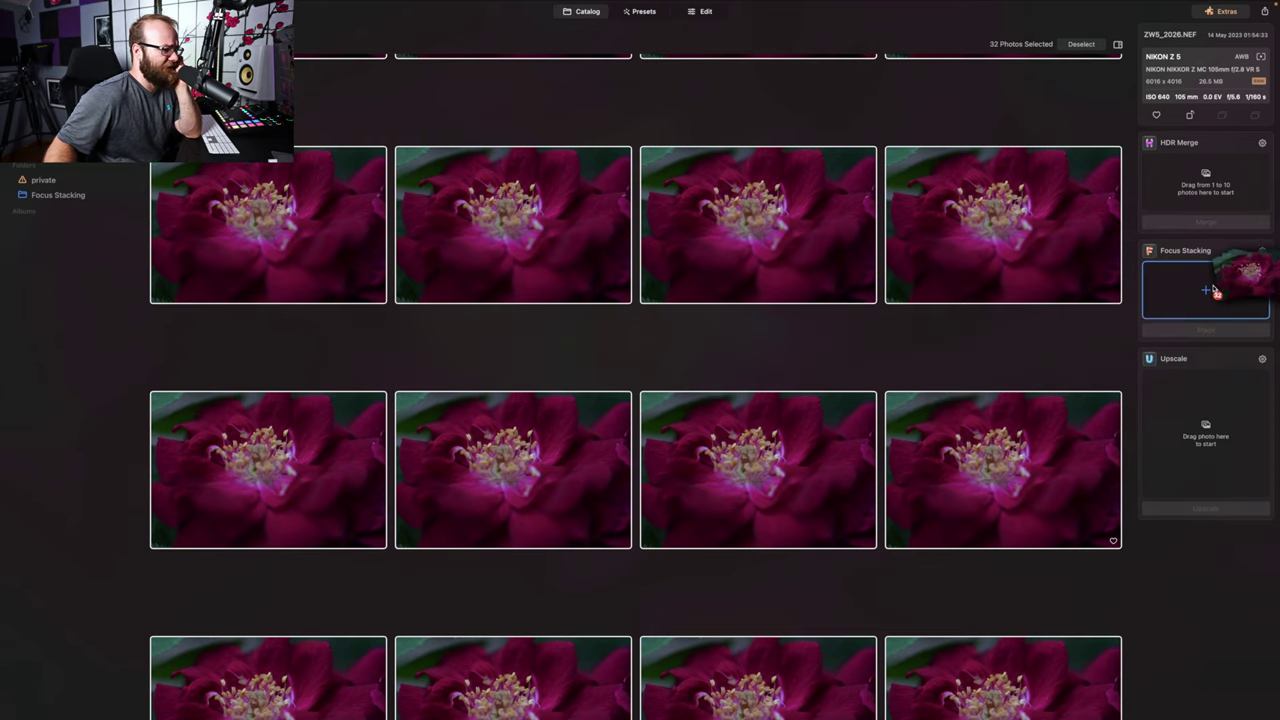
drag(1212, 289, 1212, 289)
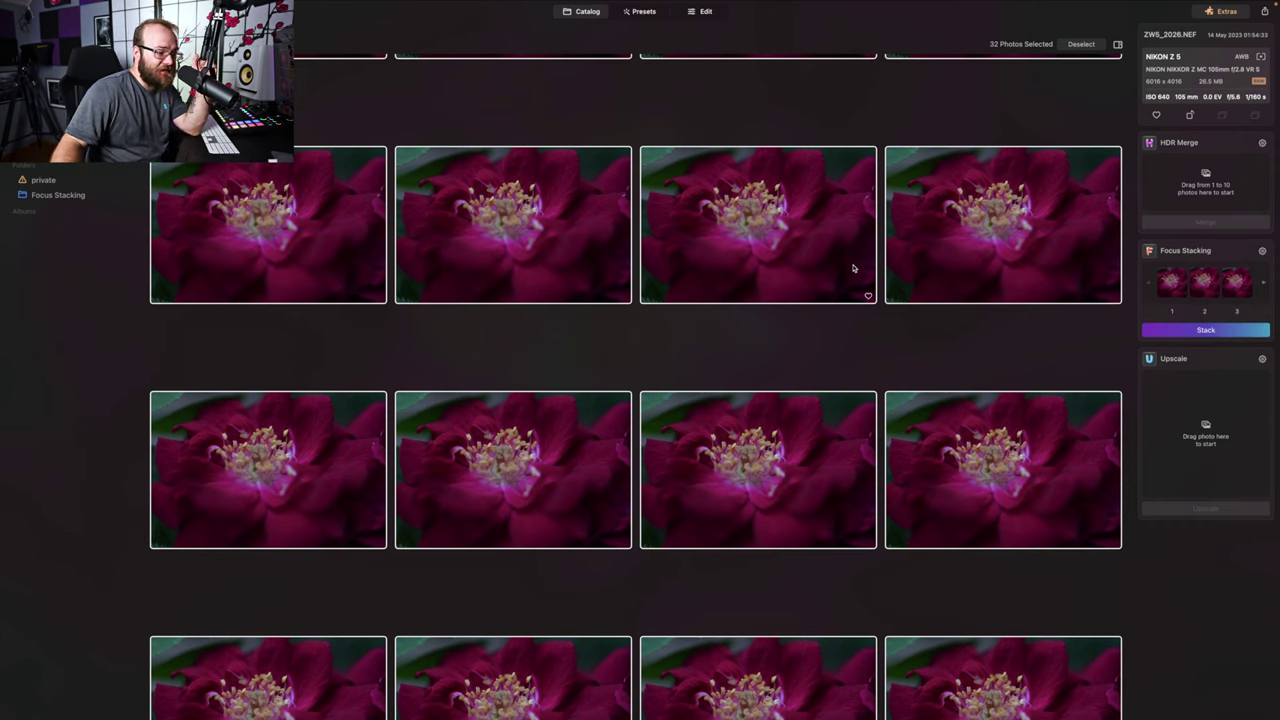
click(1208, 329)
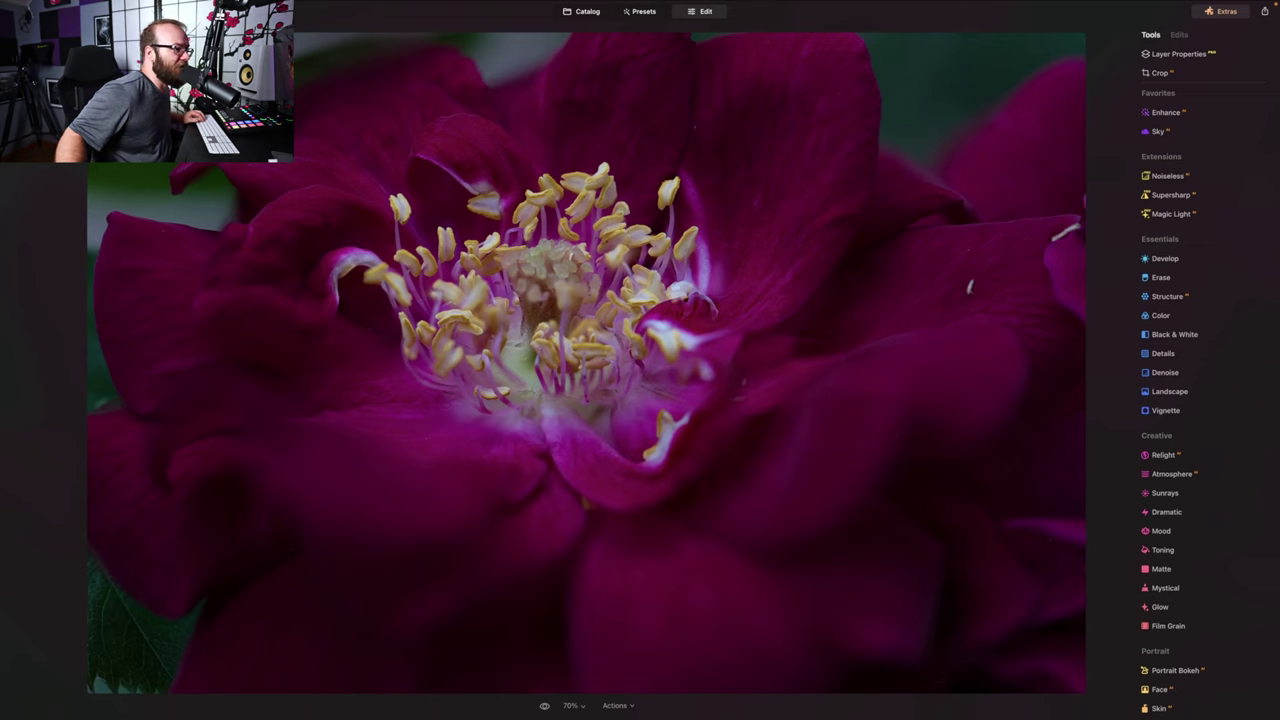
In Develop, set Exposure 0.52, Smart Contrast 12, Highlights -60, Shadows -13, Blacks -9, Whites 15
click(1233, 262)
drag(1204, 331, 1222, 333)
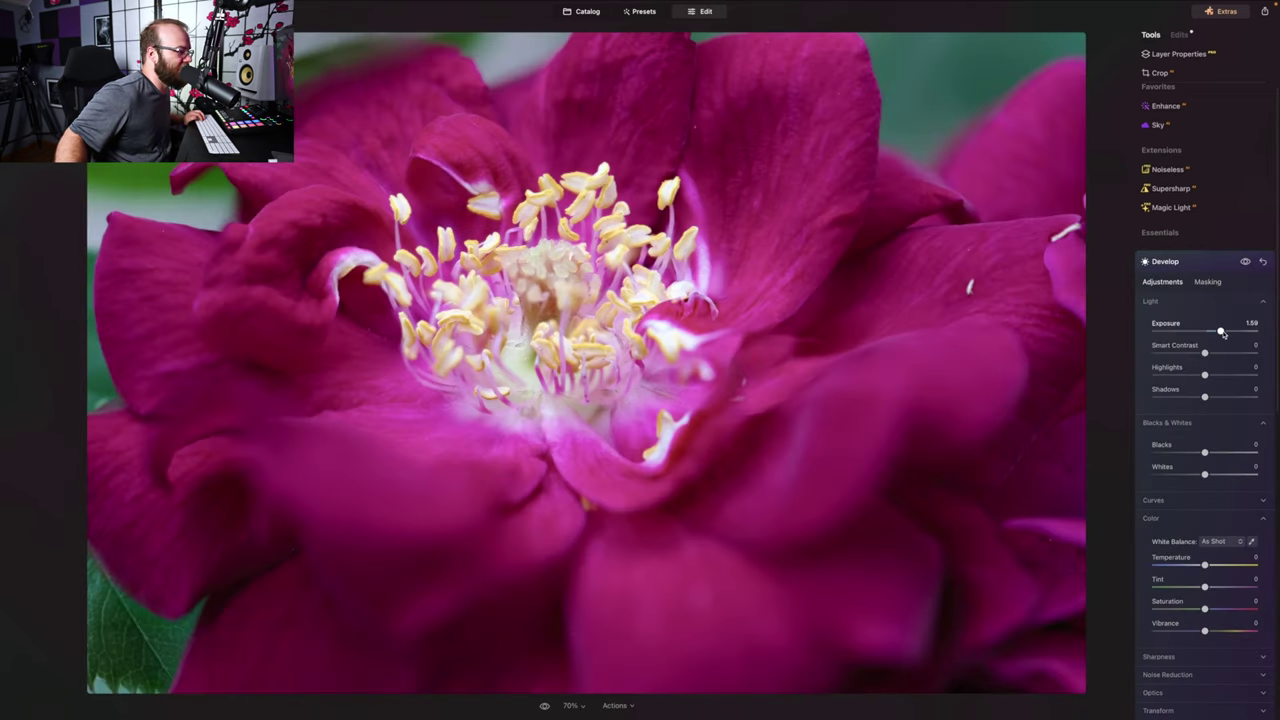
drag(1222, 333, 1217, 331)
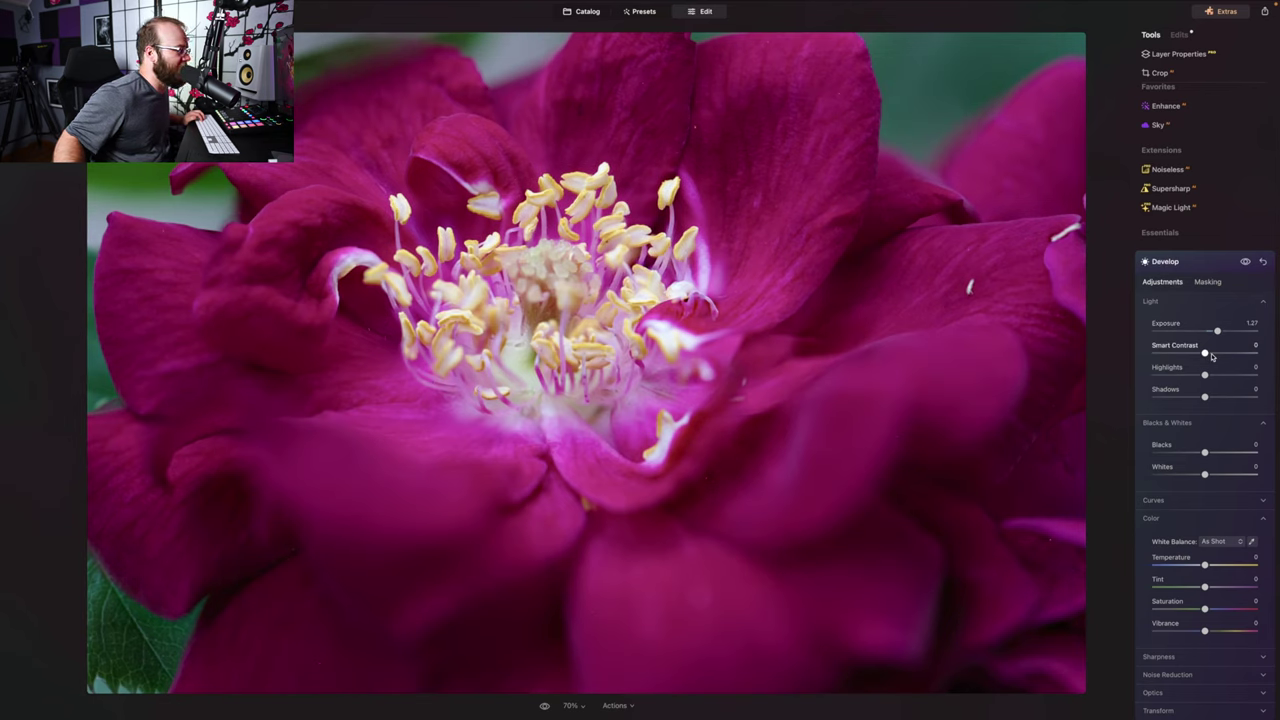
drag(1205, 353, 1211, 353)
drag(1204, 375, 1161, 385)
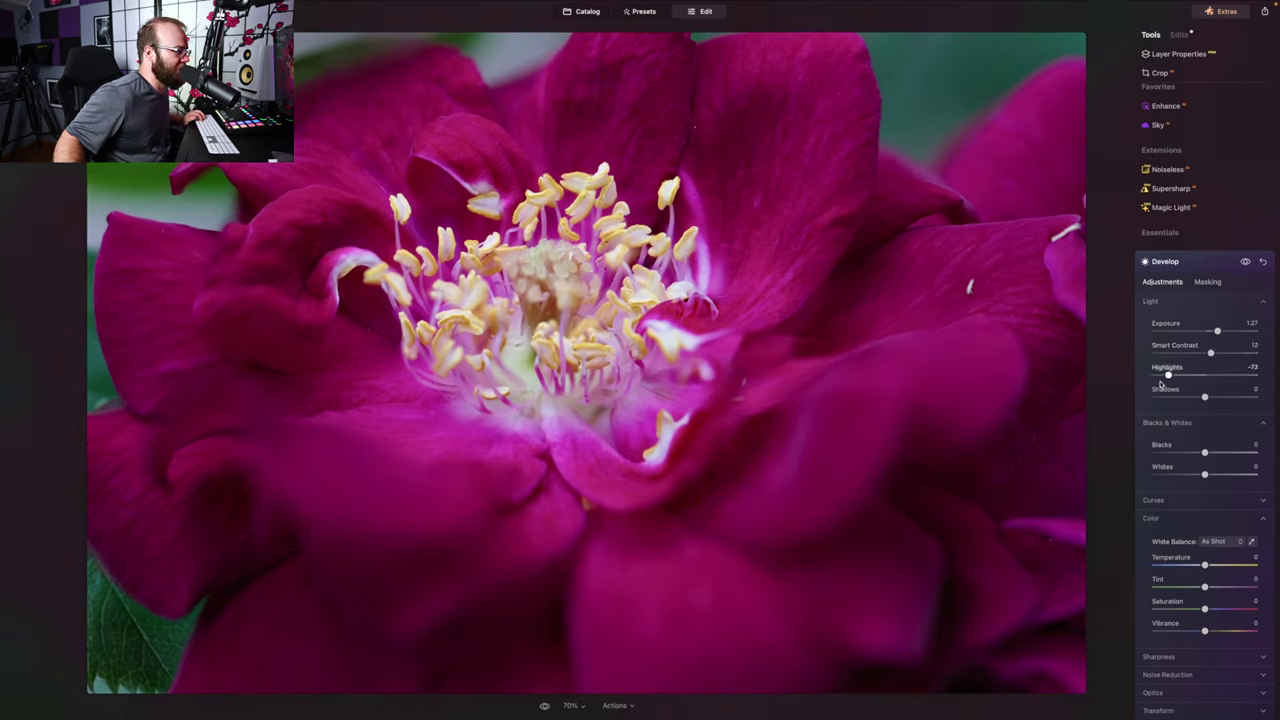
drag(1160, 383, 1174, 376)
drag(1204, 397, 1200, 399)
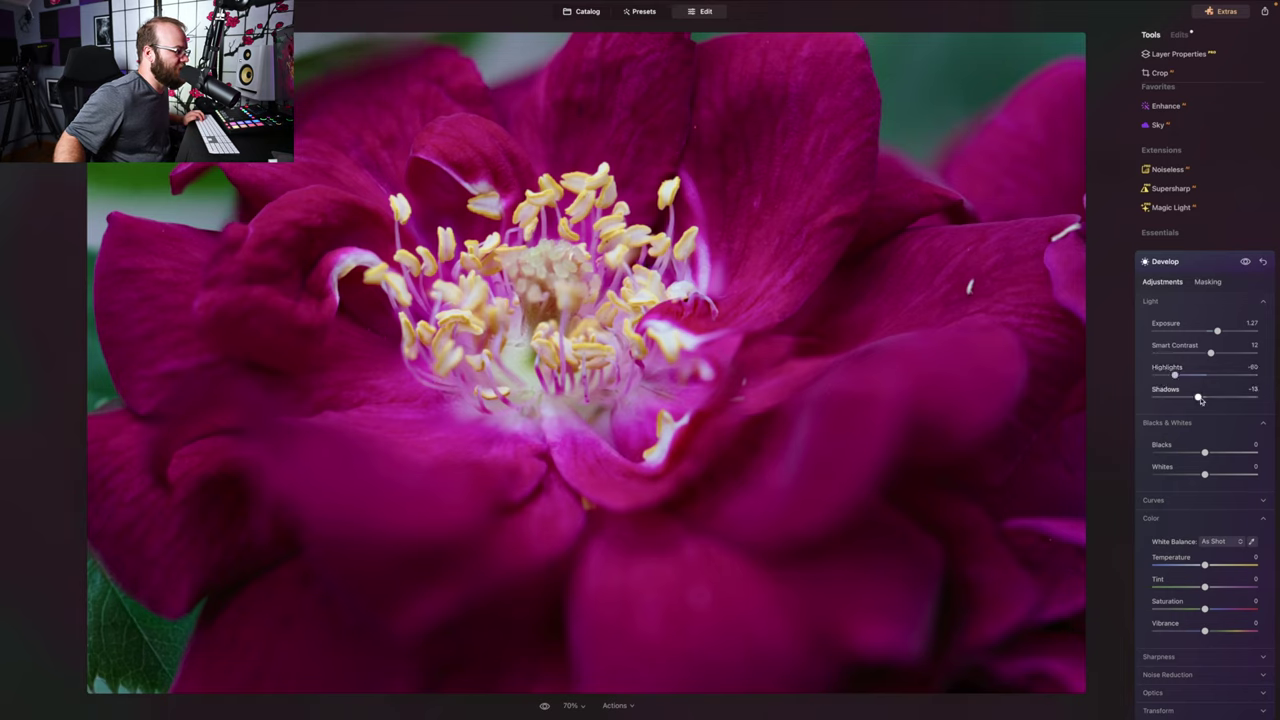
drag(1204, 452, 1200, 452)
drag(1204, 474, 1210, 476)
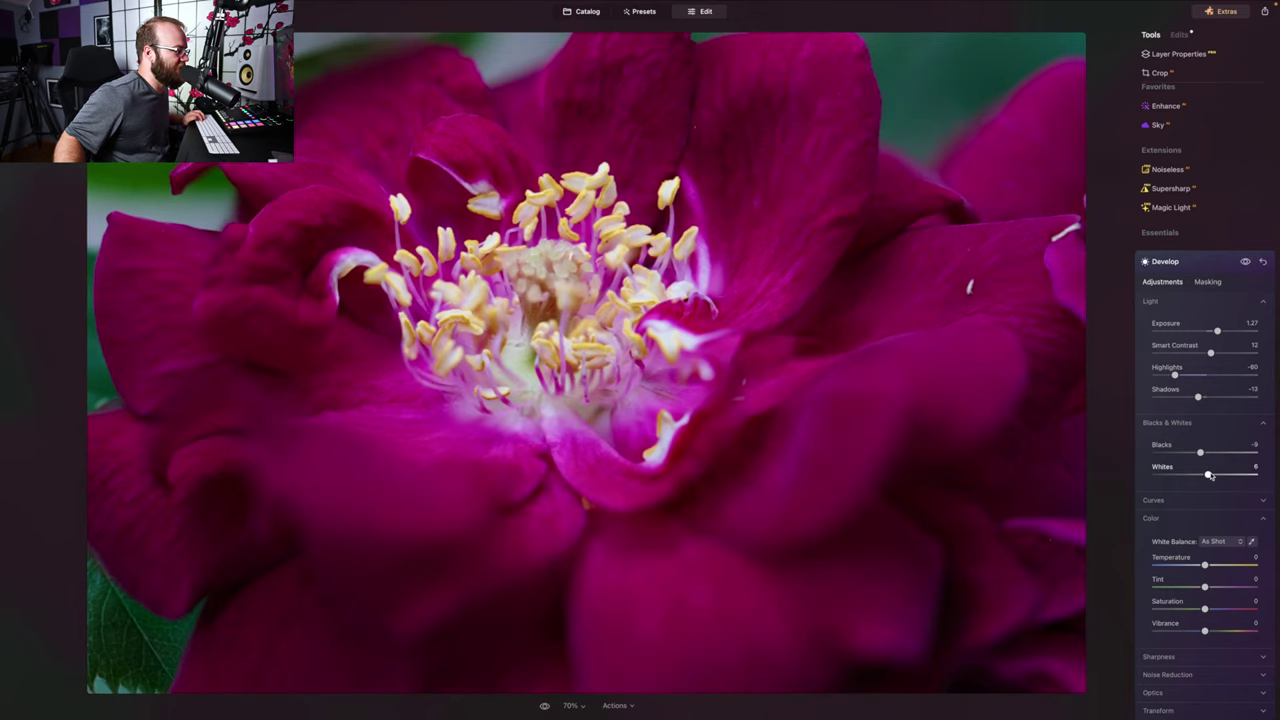
drag(1210, 476, 1213, 474)
drag(1217, 330, 1210, 332)
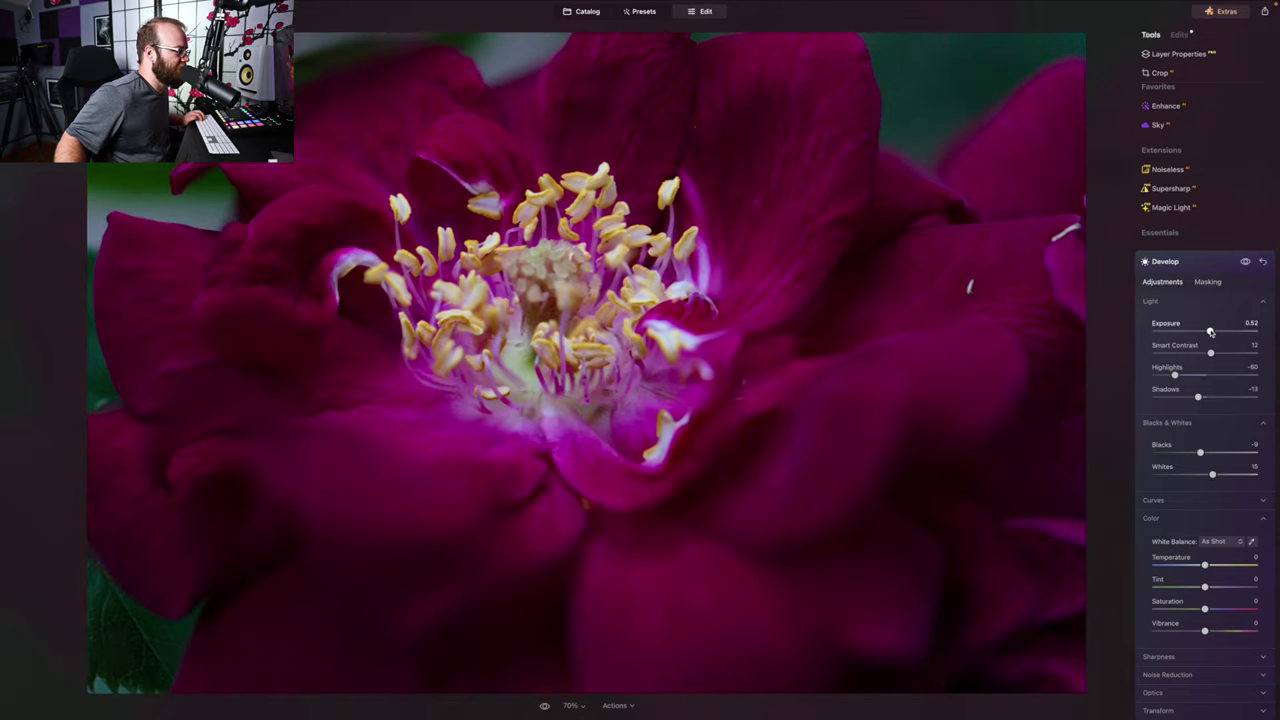